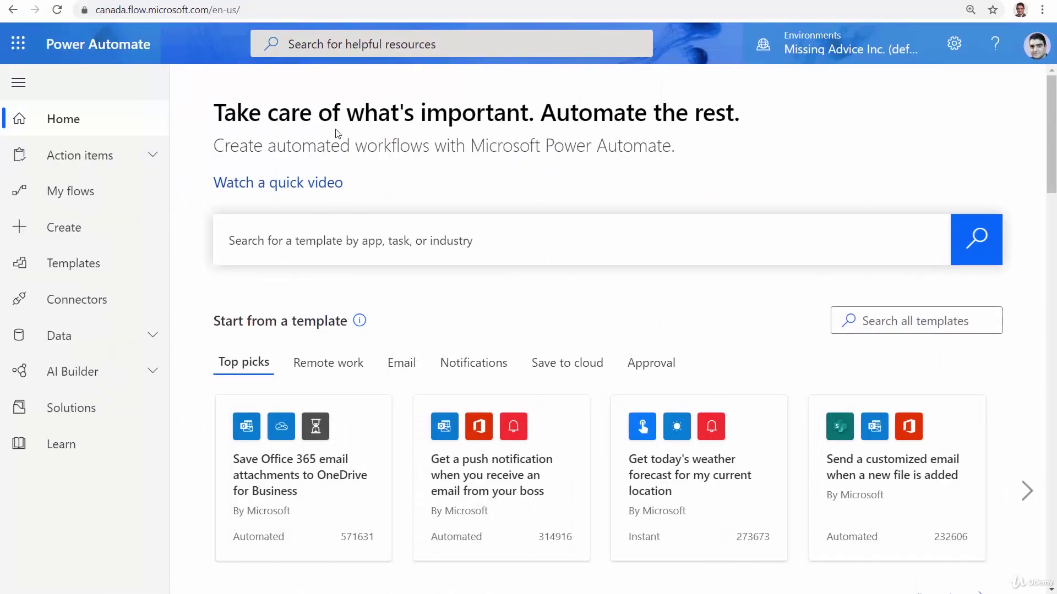
Create an instant flow named 'Get Item Demo' with the 'Manually trigger a flow' trigger
click(77, 231)
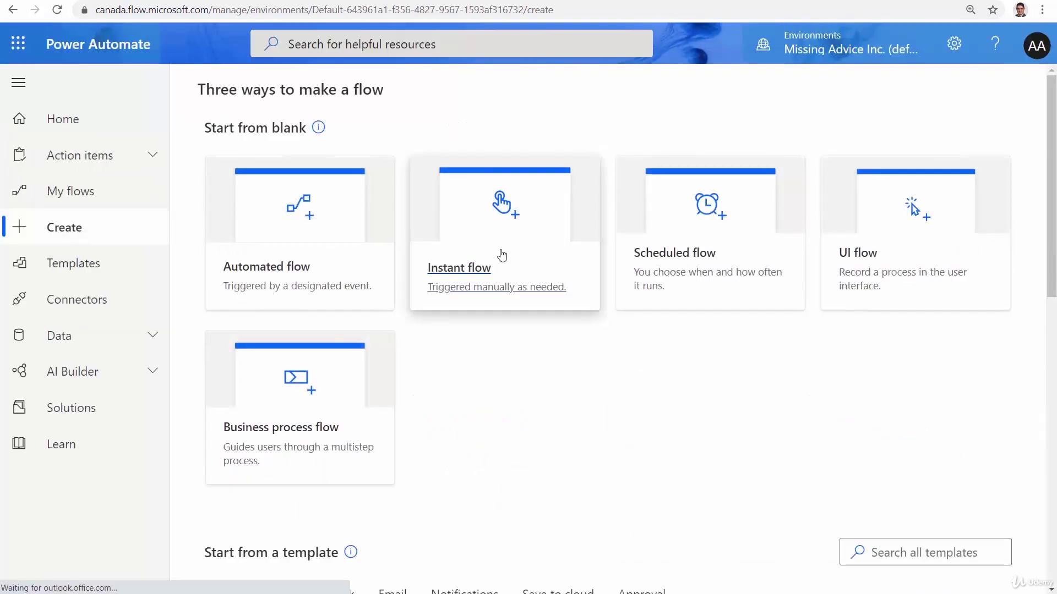
click(496, 231)
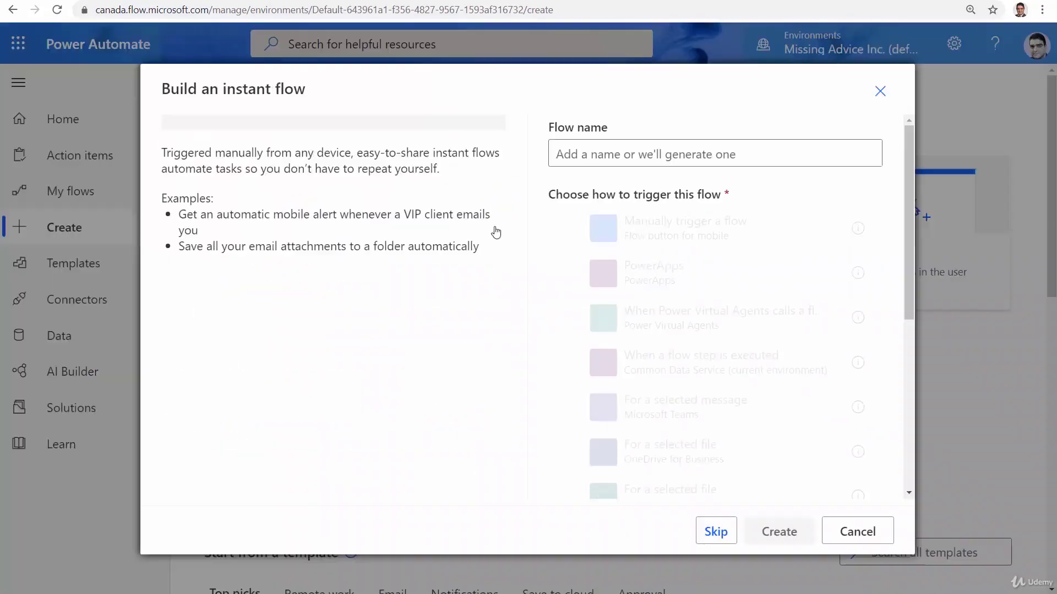
click(628, 162)
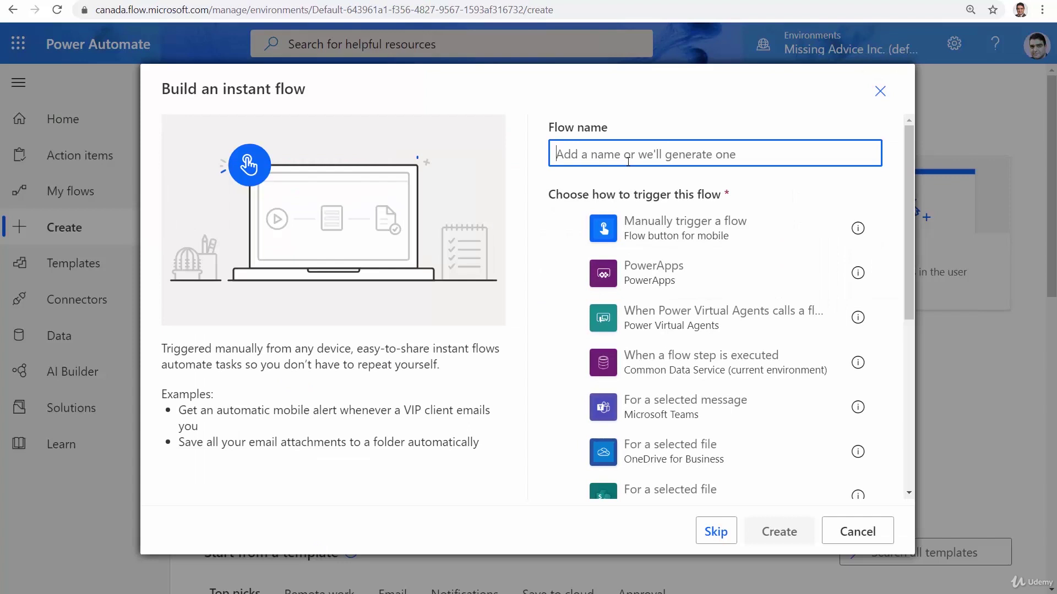
text(Get )
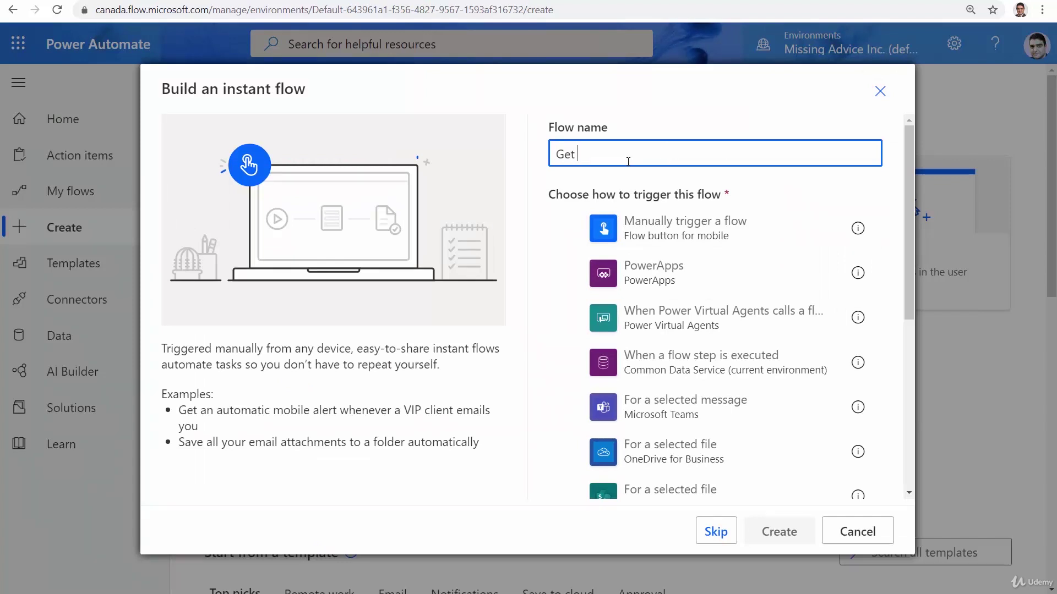
text(Item Demo)
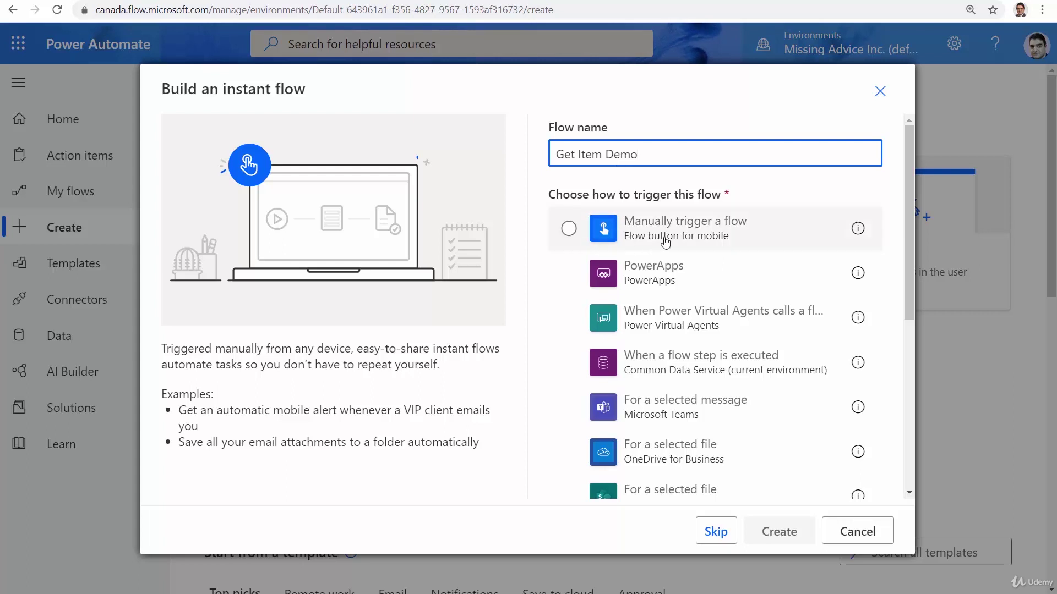
click(665, 241)
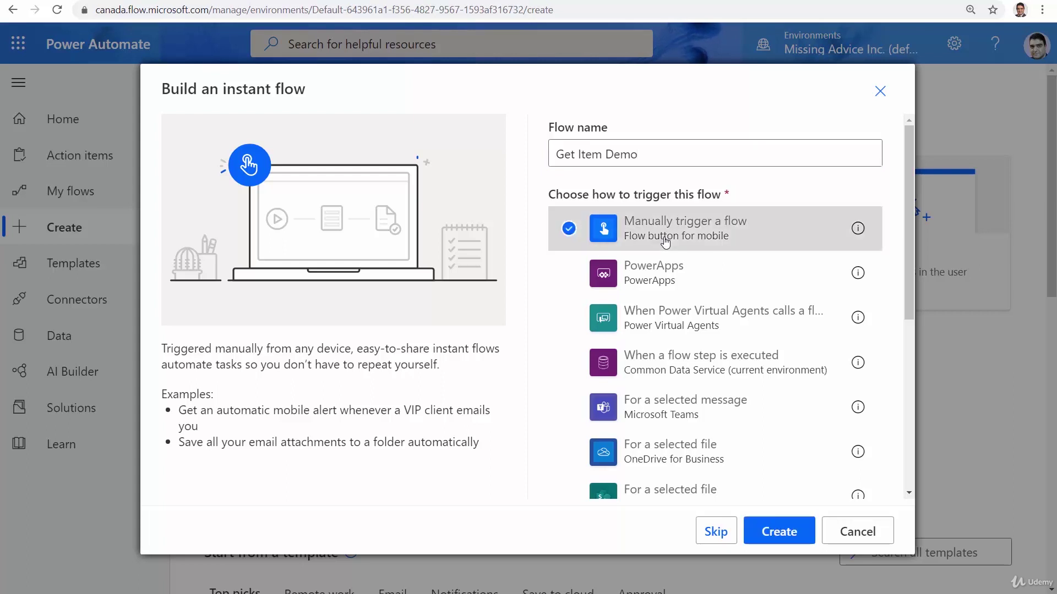
click(792, 539)
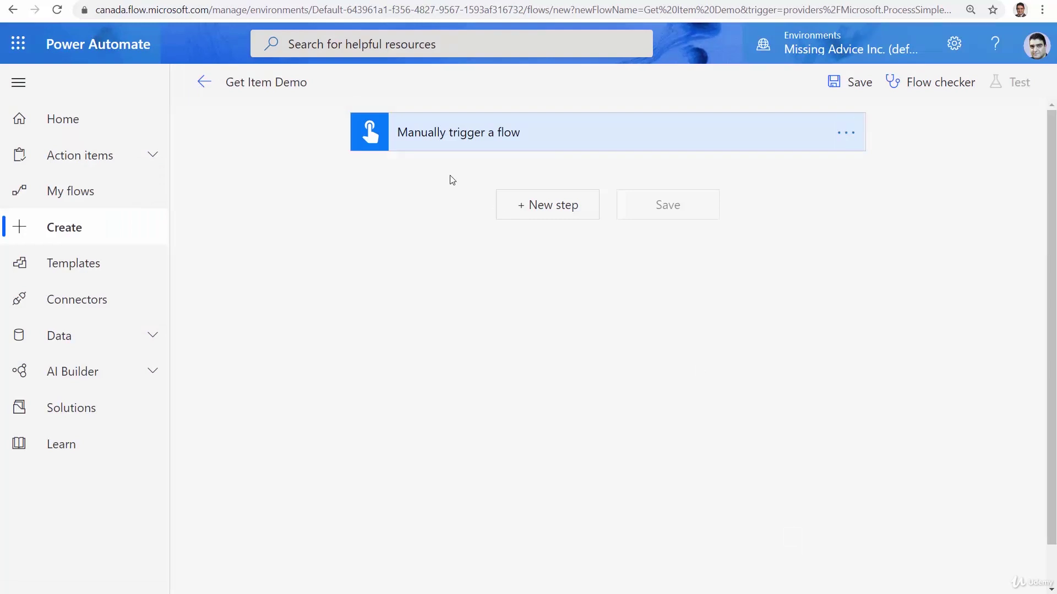
Add a Number input named 'Item ID' to the manual trigger
click(538, 141)
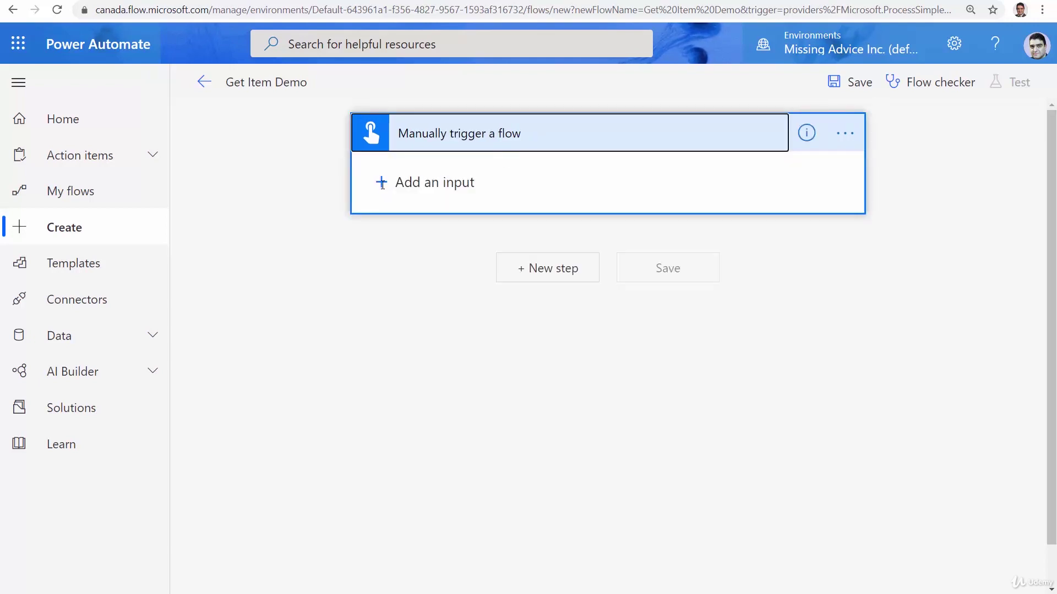
click(382, 184)
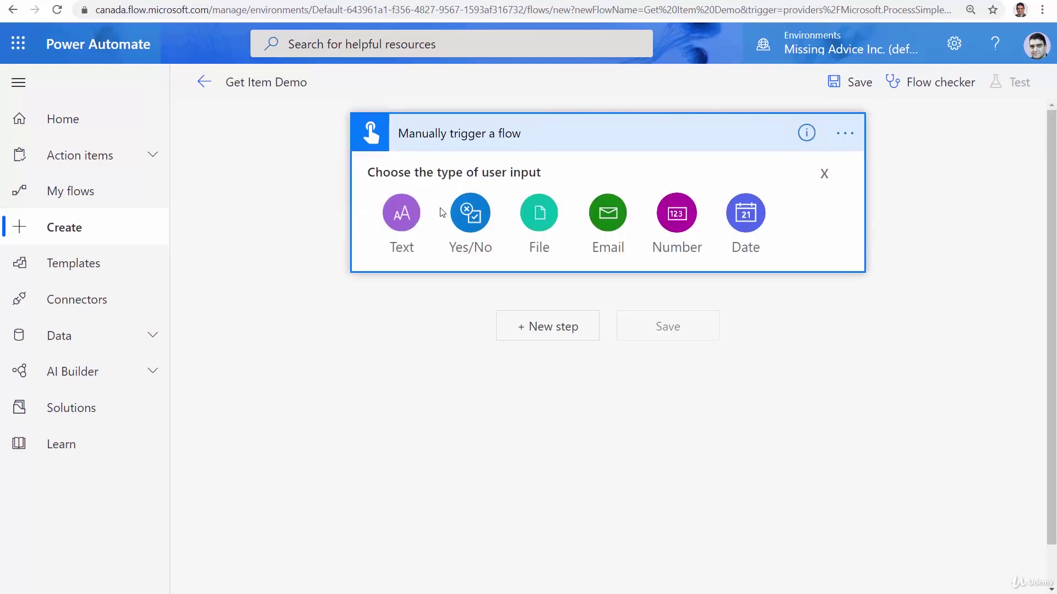
click(670, 212)
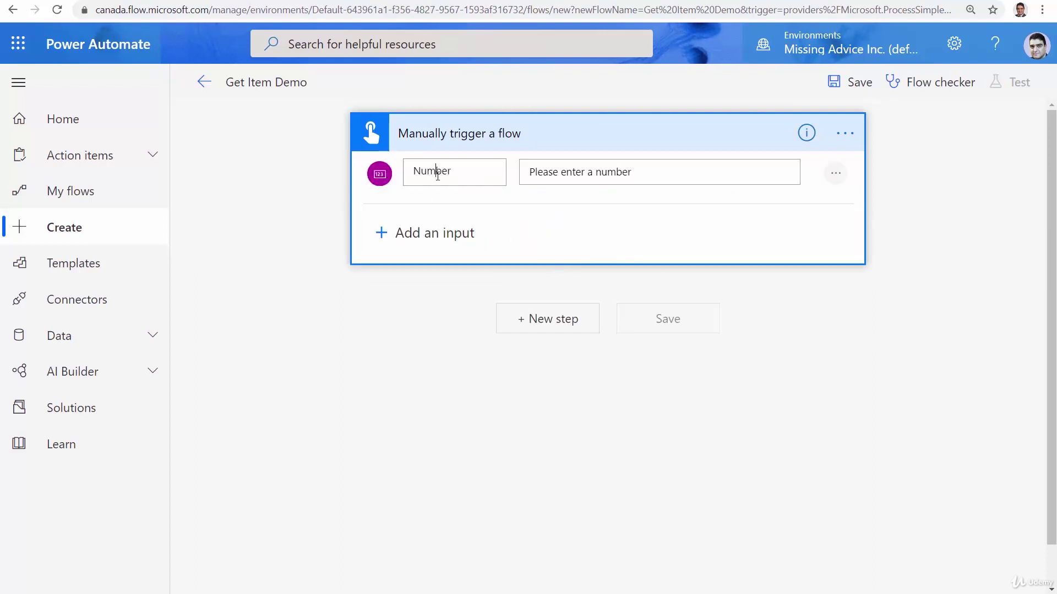
double_click(443, 178)
text(Item ID)
click(602, 424)
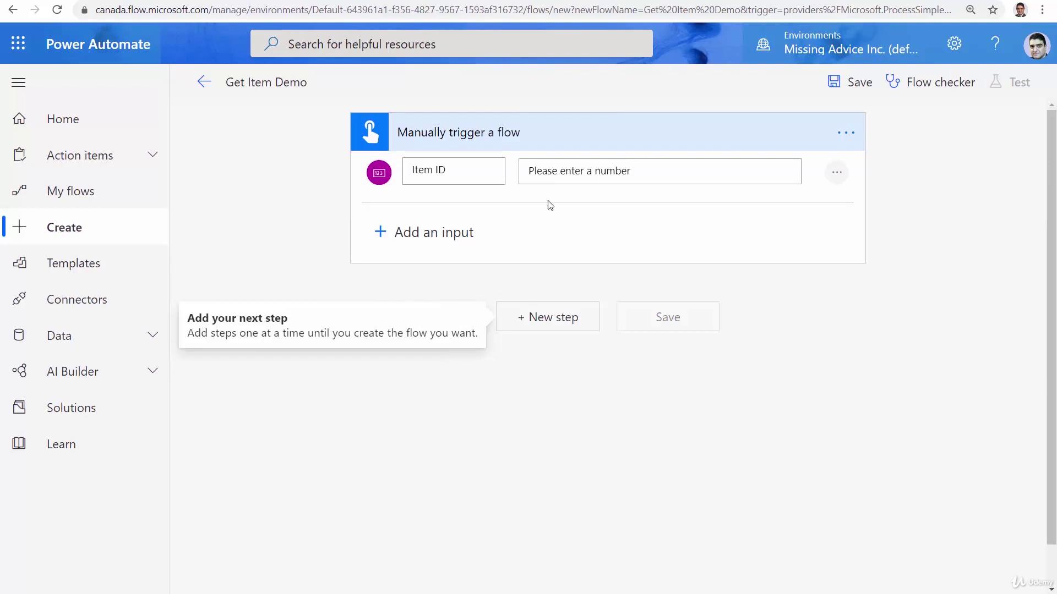
Add a SharePoint Get item action as a new step after the trigger
click(558, 327)
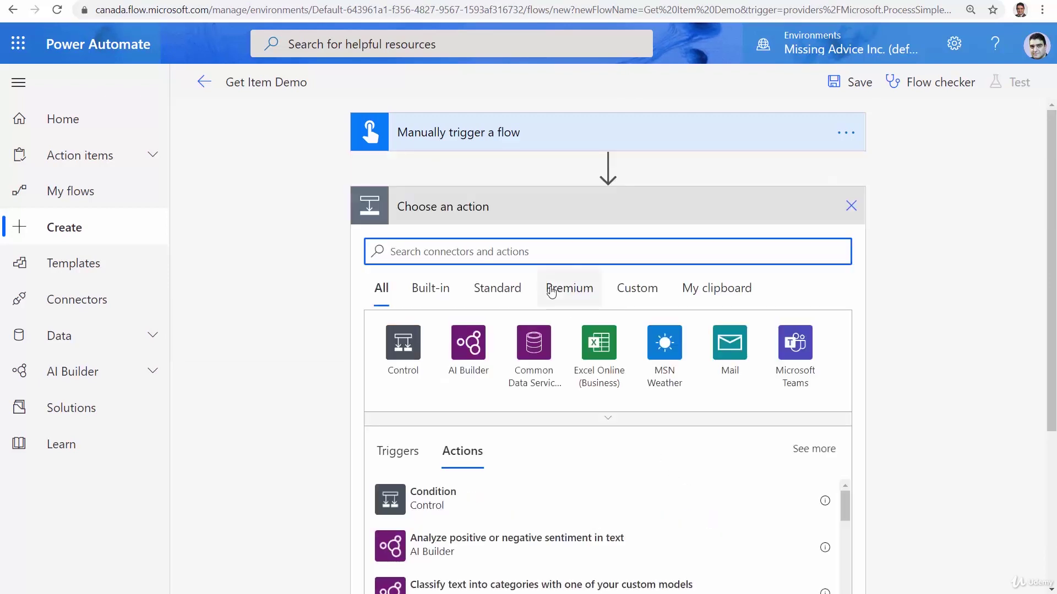
text(ShareP)
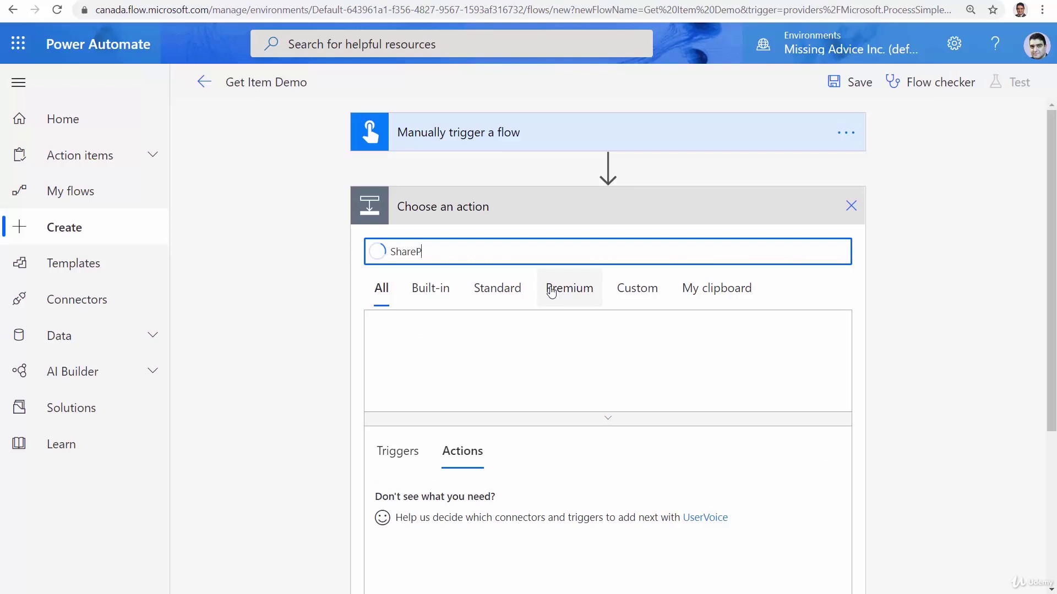
text(oint)
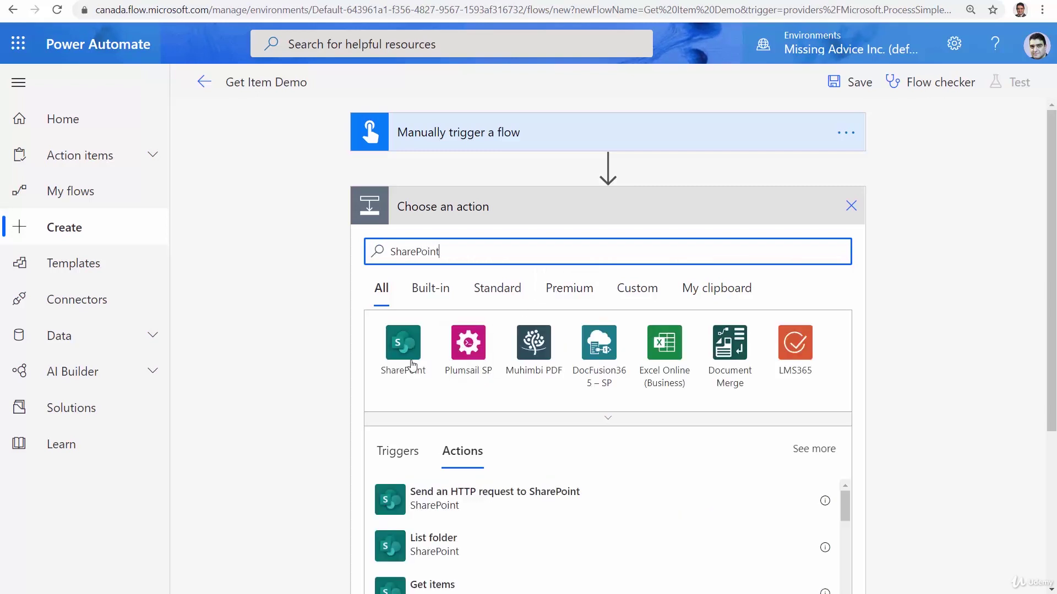
click(412, 366)
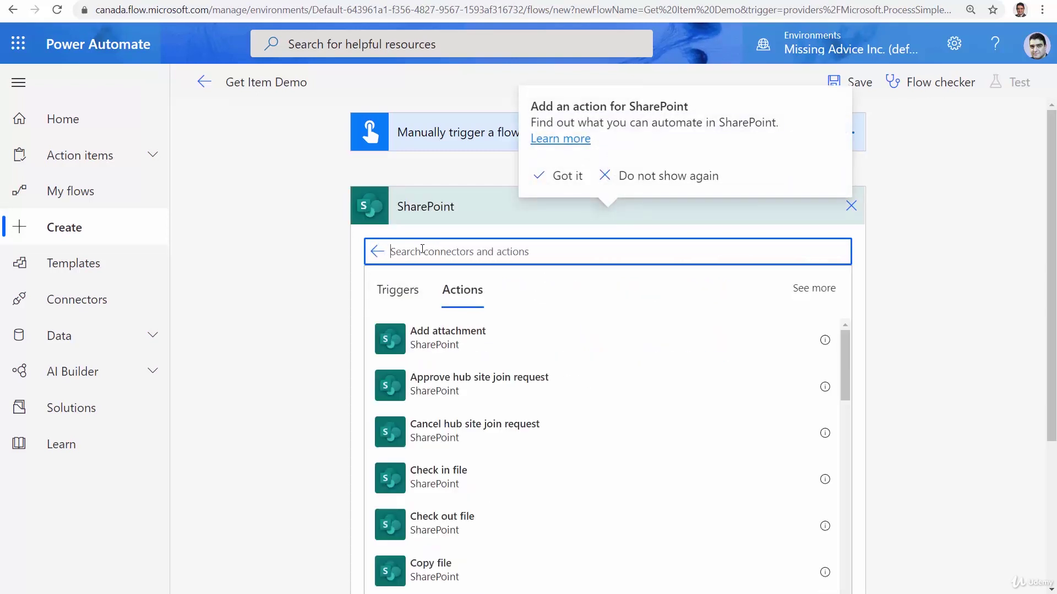
text(Get Item)
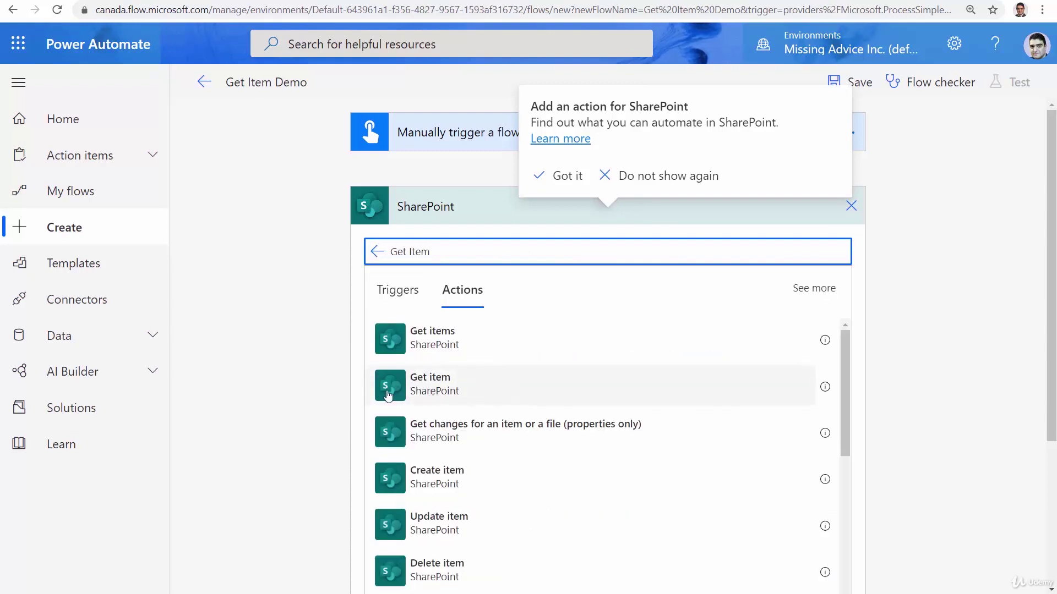
click(412, 392)
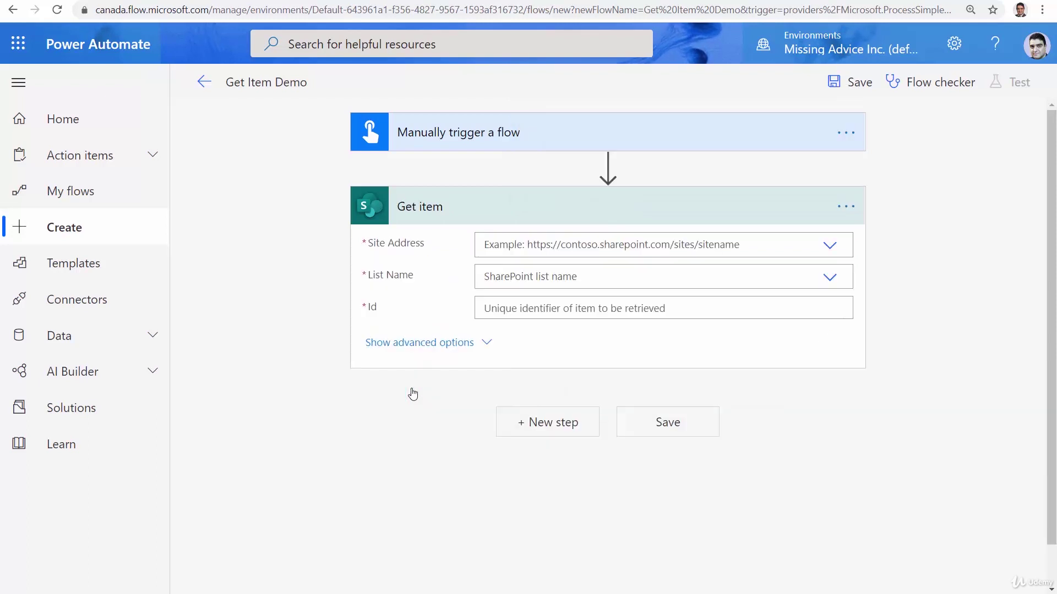
Point Get item at the Power Automate Workshop site and Products List Demo, with Id set to Item ID
click(830, 248)
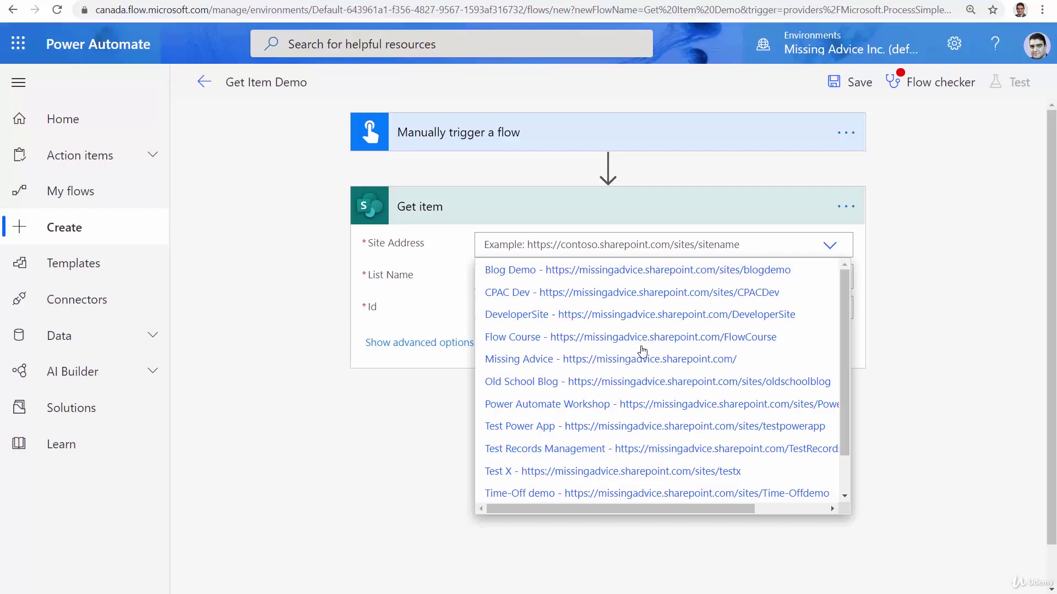
click(551, 405)
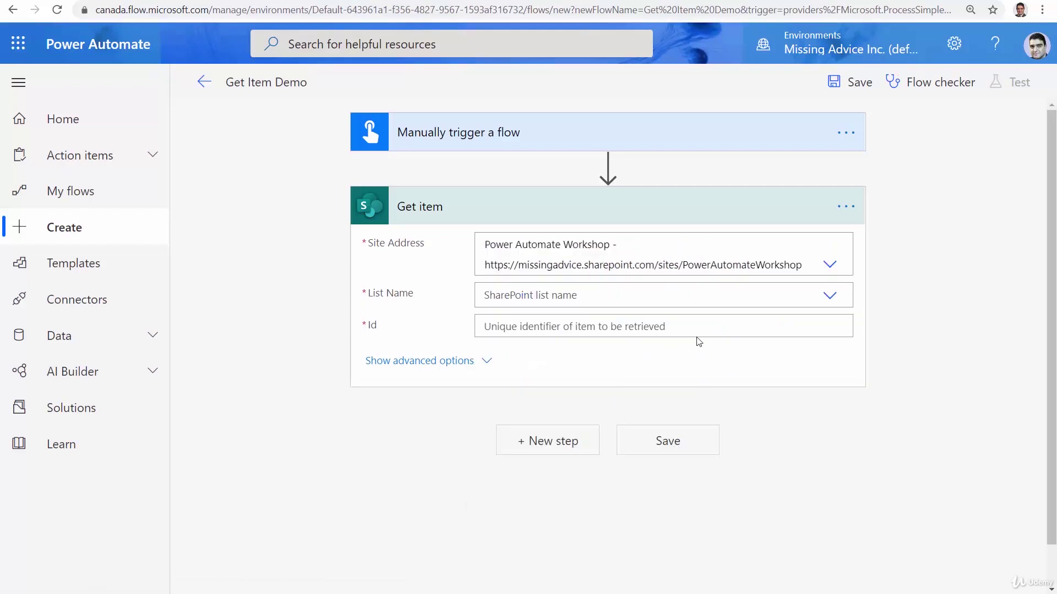
click(825, 299)
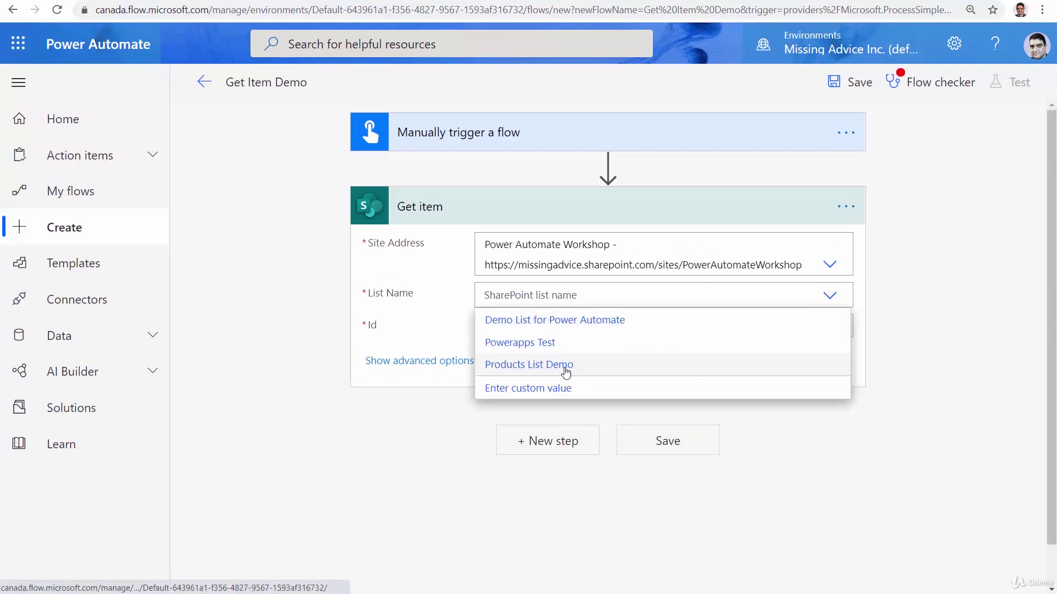
click(565, 366)
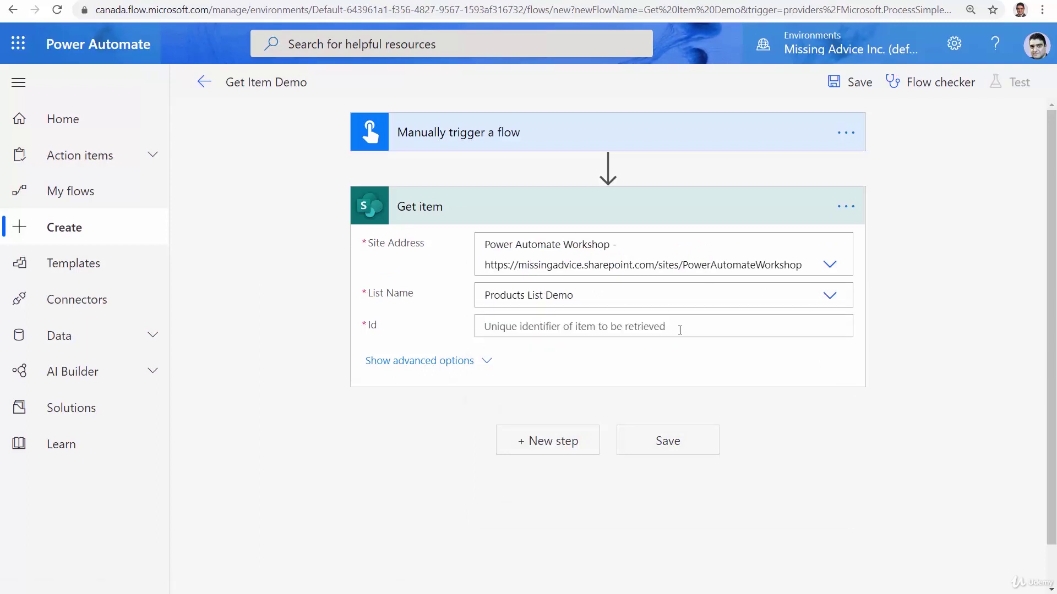
click(487, 326)
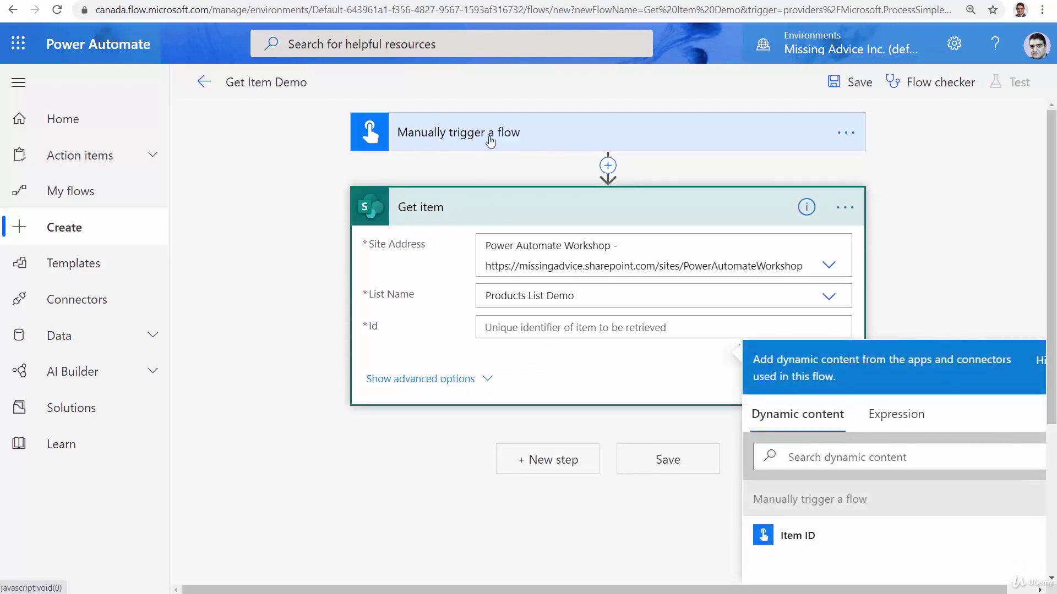
click(812, 542)
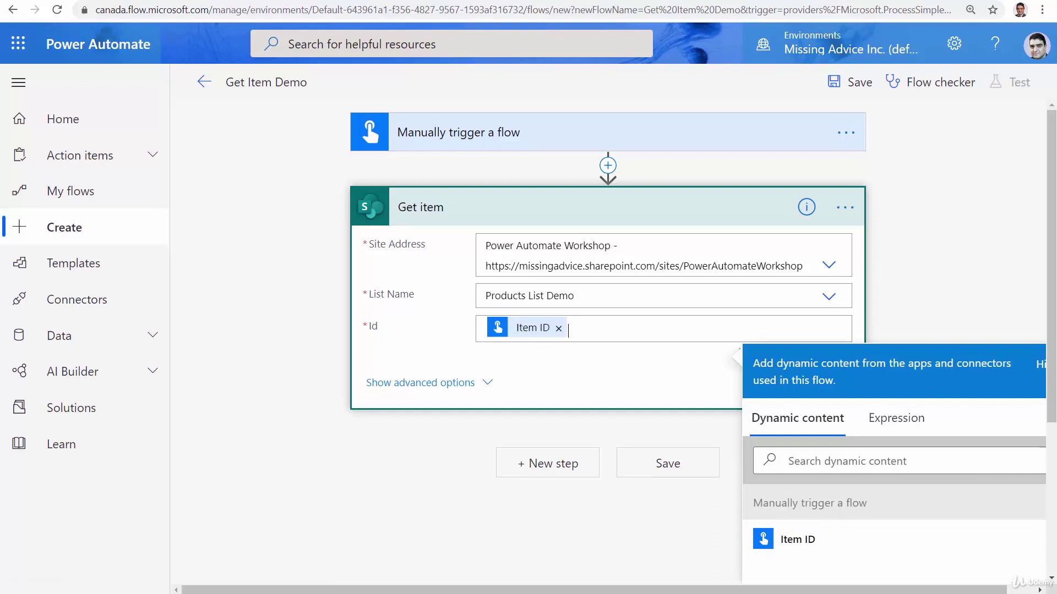
click(956, 286)
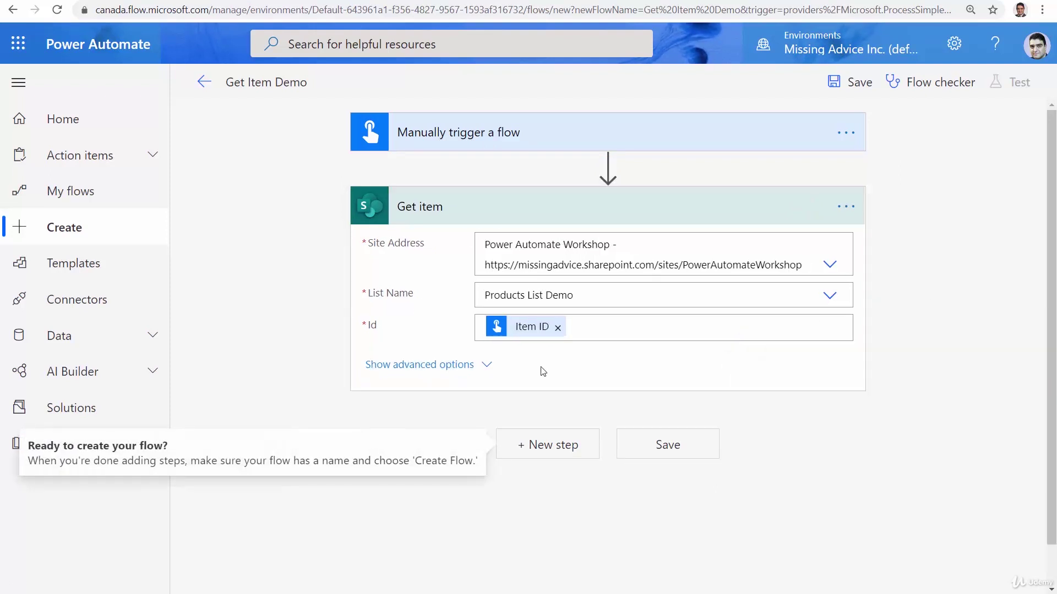
Set Get item's Limit Columns by View to 'Do not limit' and save the flow
click(441, 366)
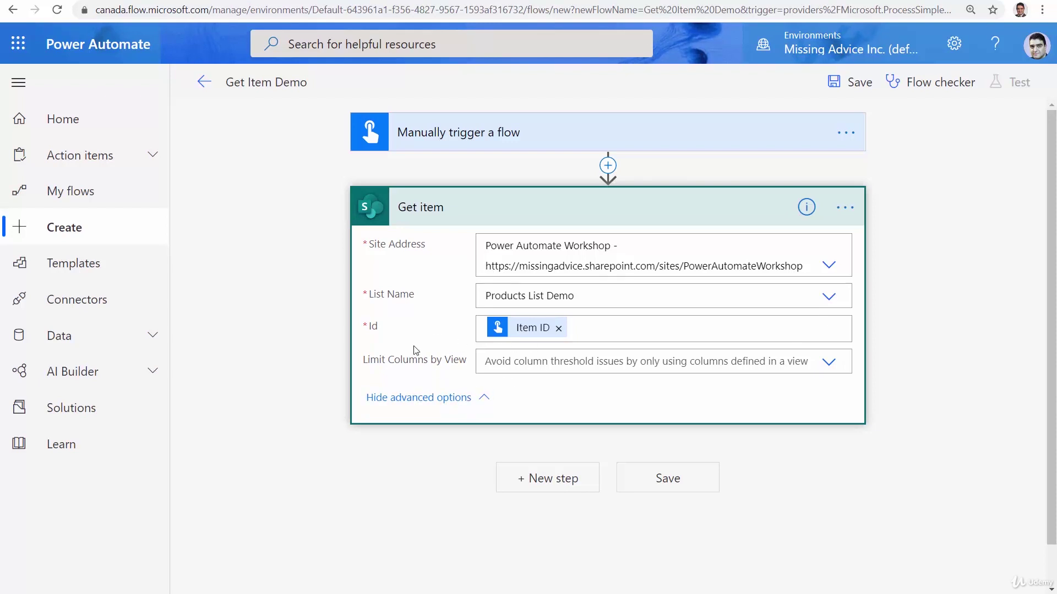
click(830, 364)
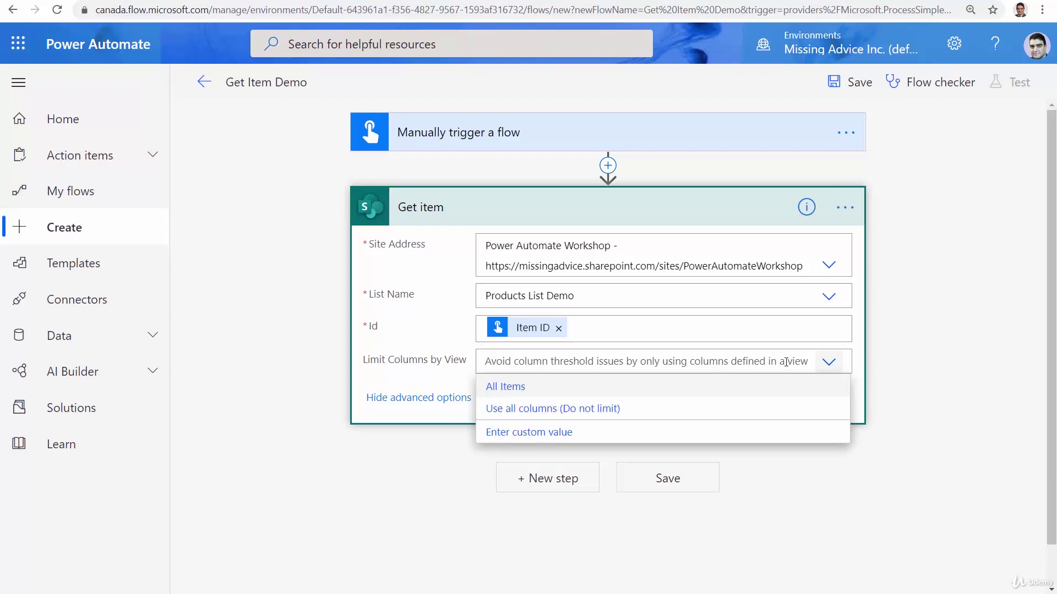
click(498, 410)
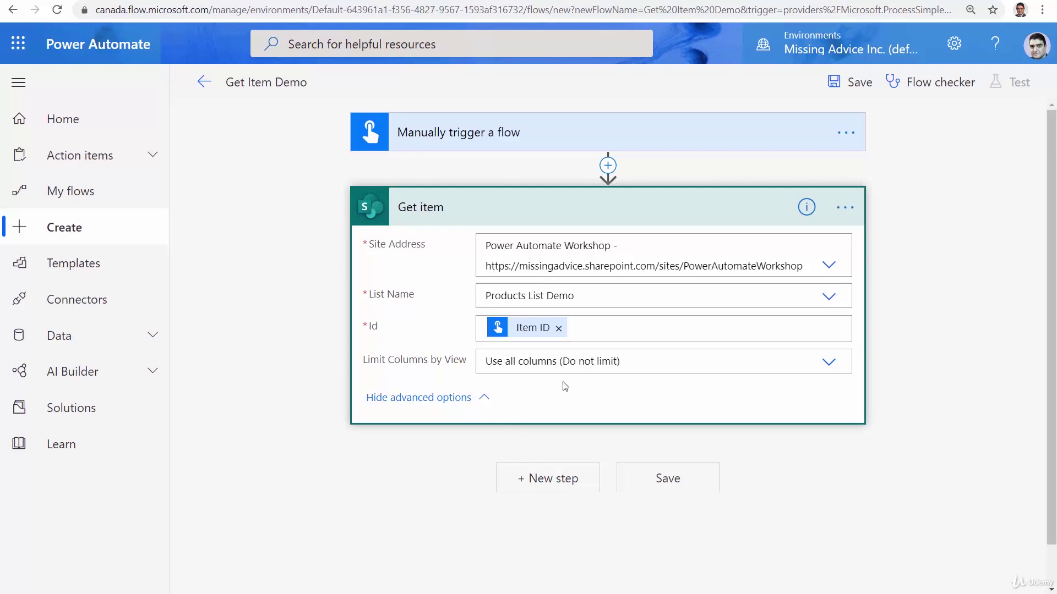
click(695, 484)
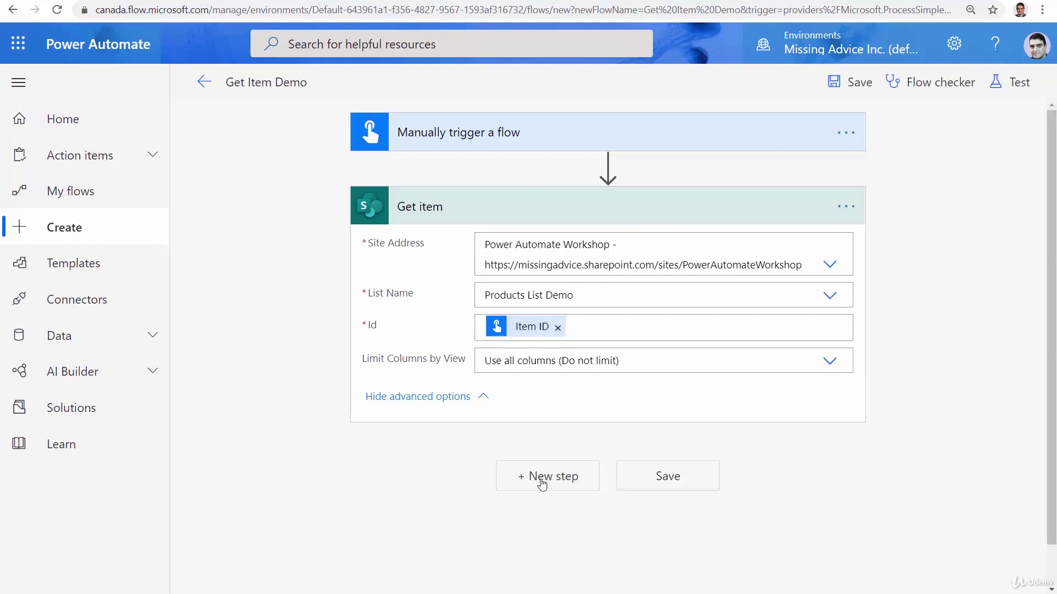
Add an Office 365 Outlook Send an email (V2) step addressed to the suggested recipient
click(542, 482)
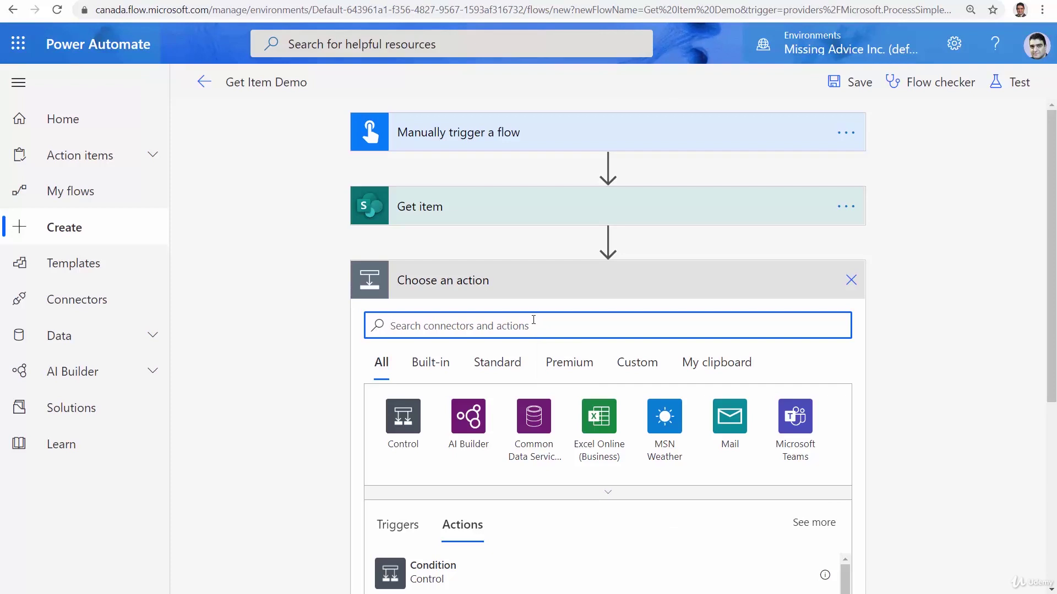
text(Email)
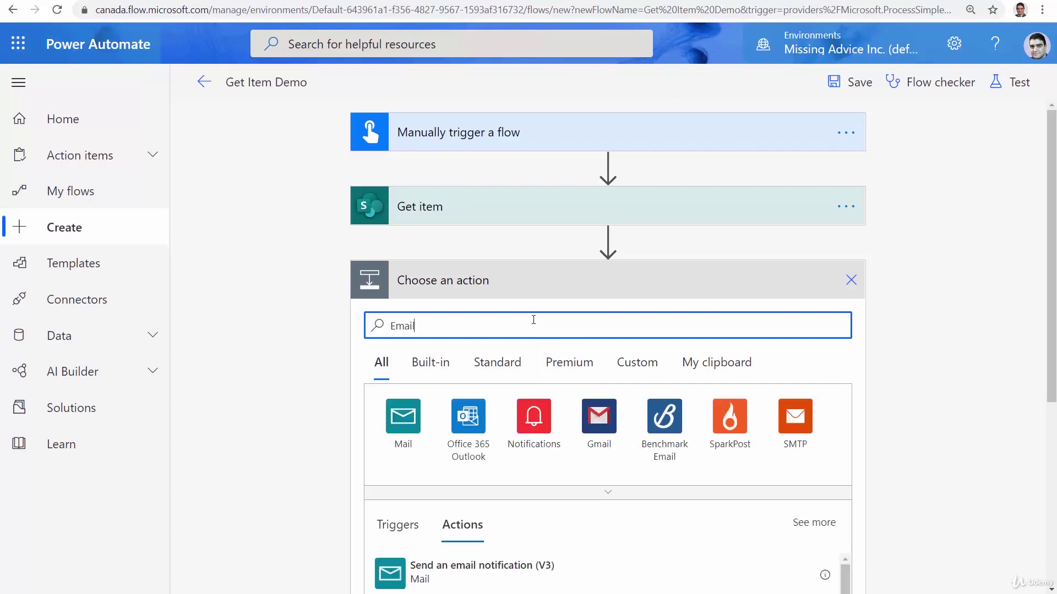
click(468, 420)
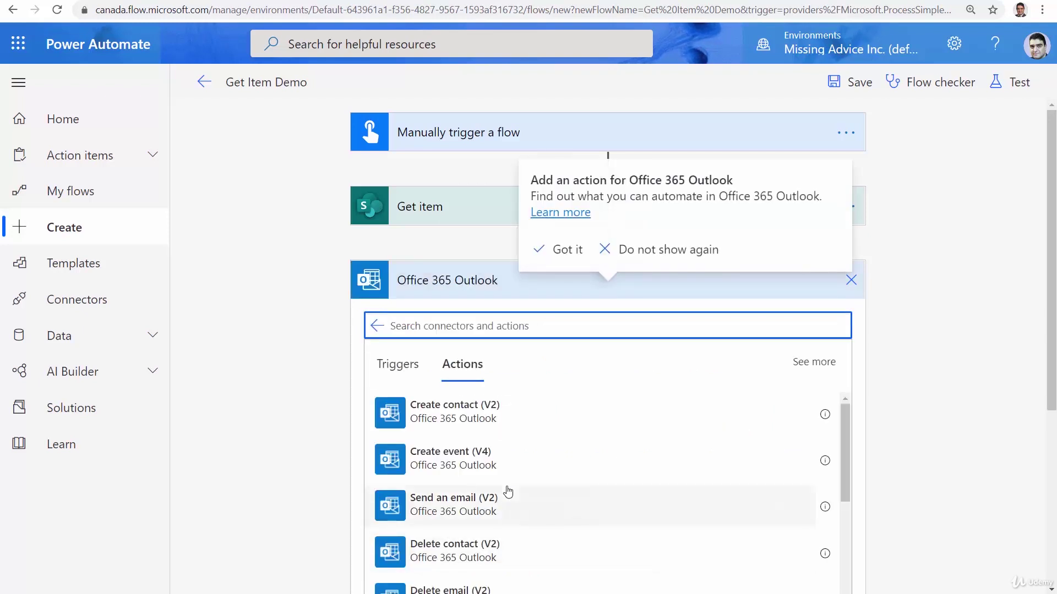
click(443, 509)
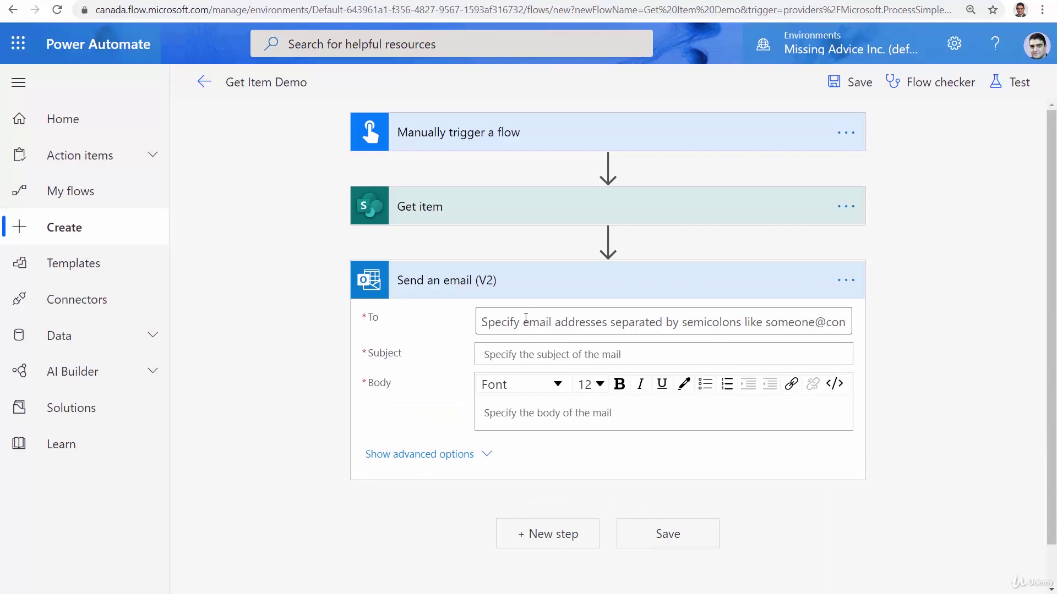
click(525, 322)
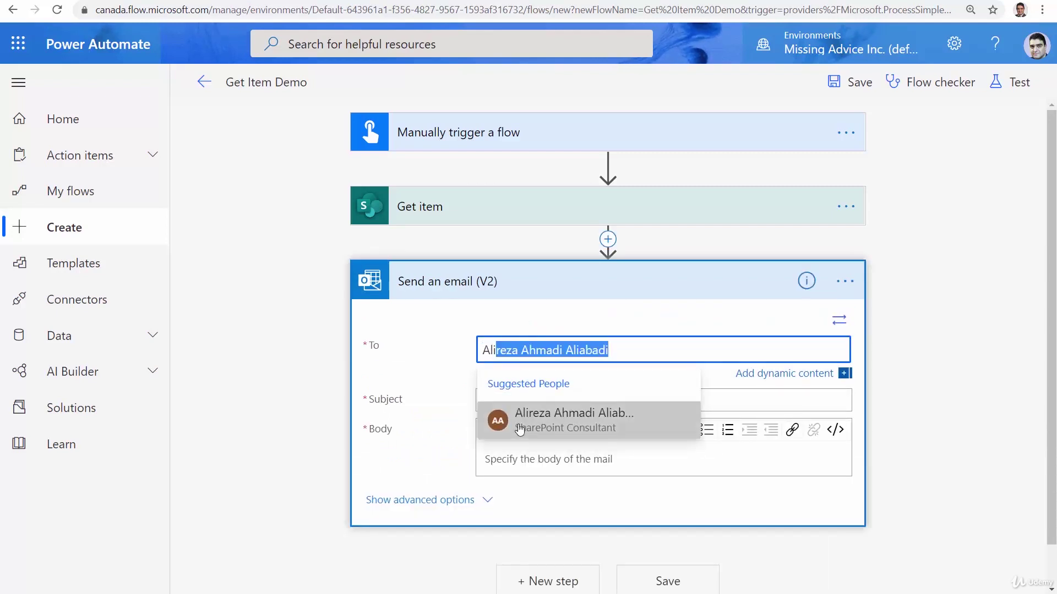
click(498, 425)
Set the email subject to 'Product: #' followed by the Item ID value
click(512, 407)
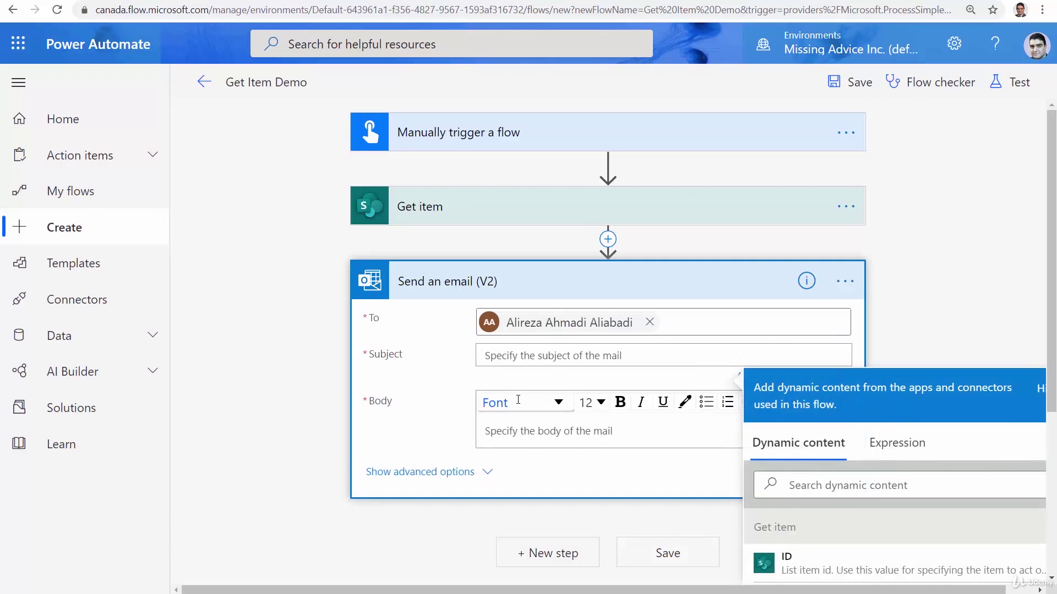
text(Product: #)
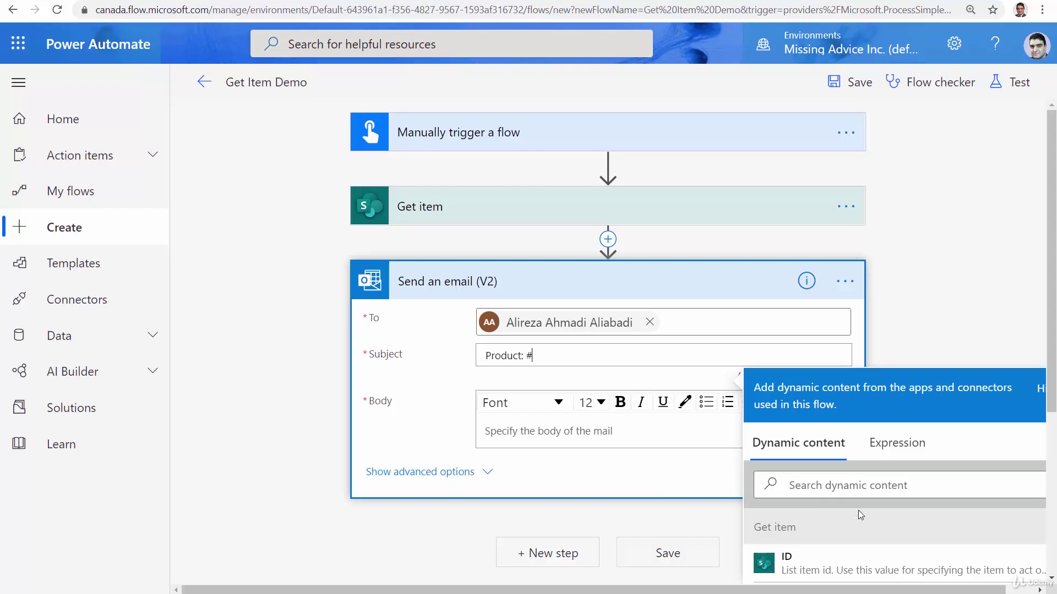
scroll(857, 510, down, 3)
scroll(857, 510, up, 3)
scroll(881, 496, down, 3)
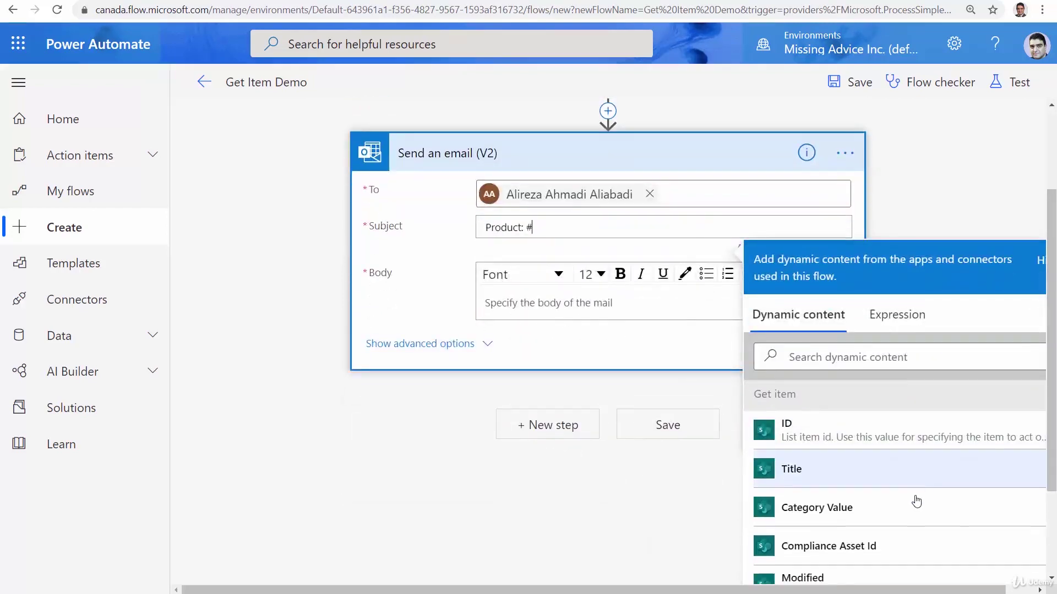
scroll(915, 499, down, 15)
scroll(932, 553, down, 5)
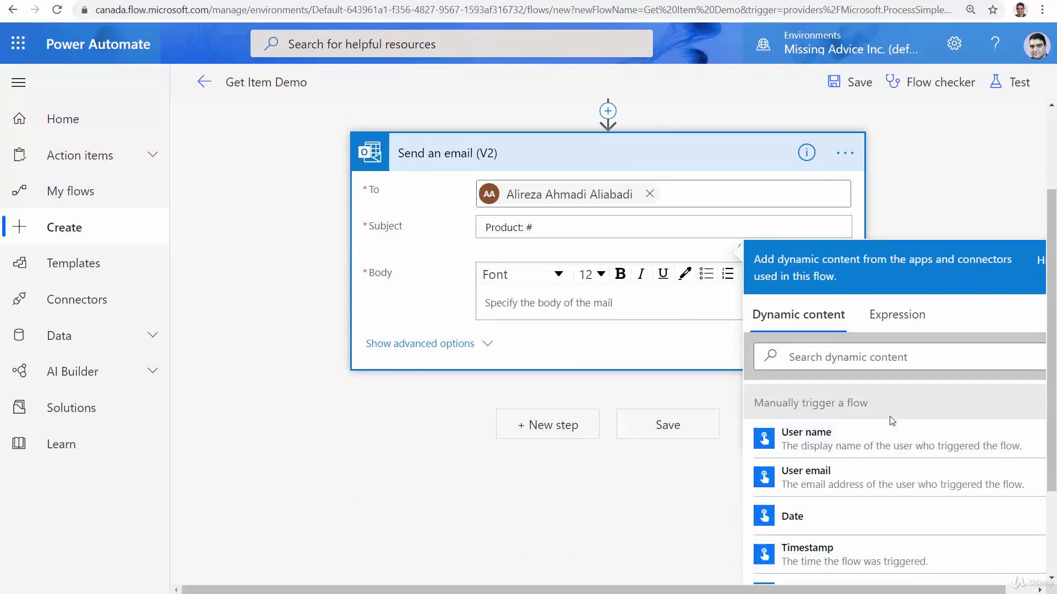
scroll(891, 484, down, 4)
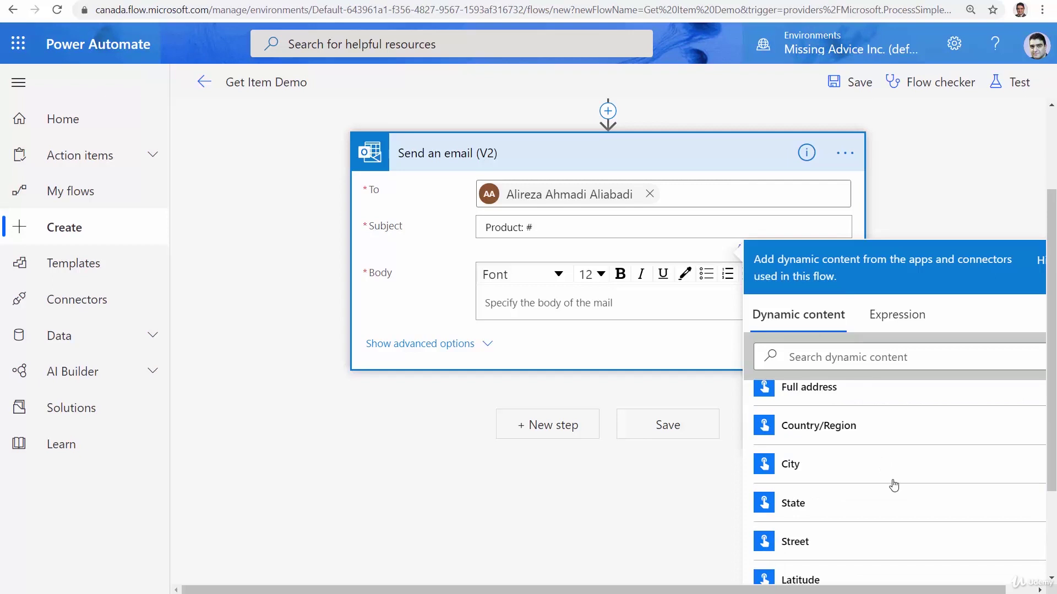
scroll(893, 485, down, 2)
click(800, 567)
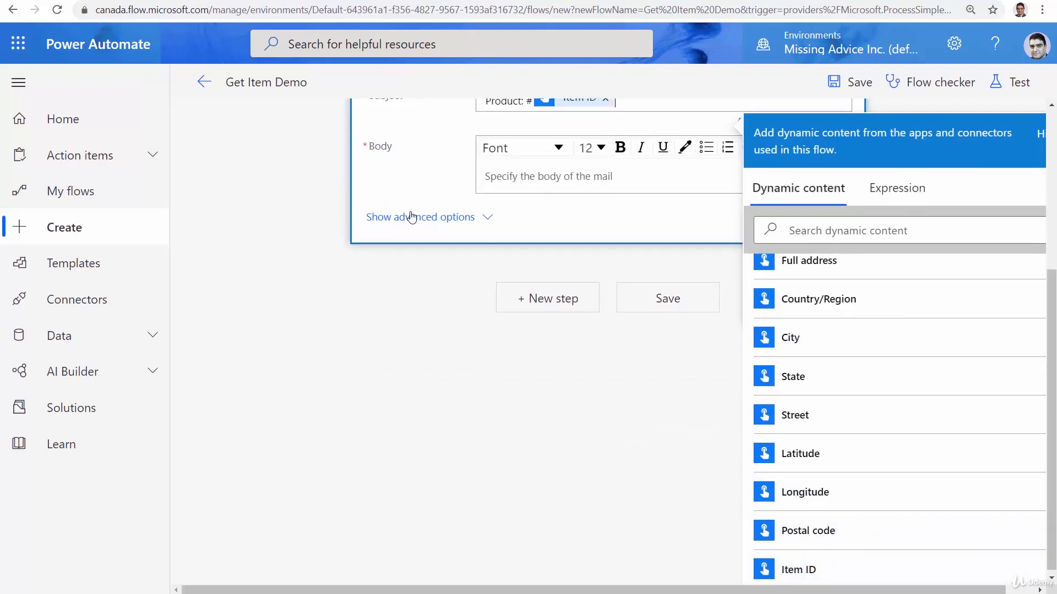
scroll(380, 378, up, 5)
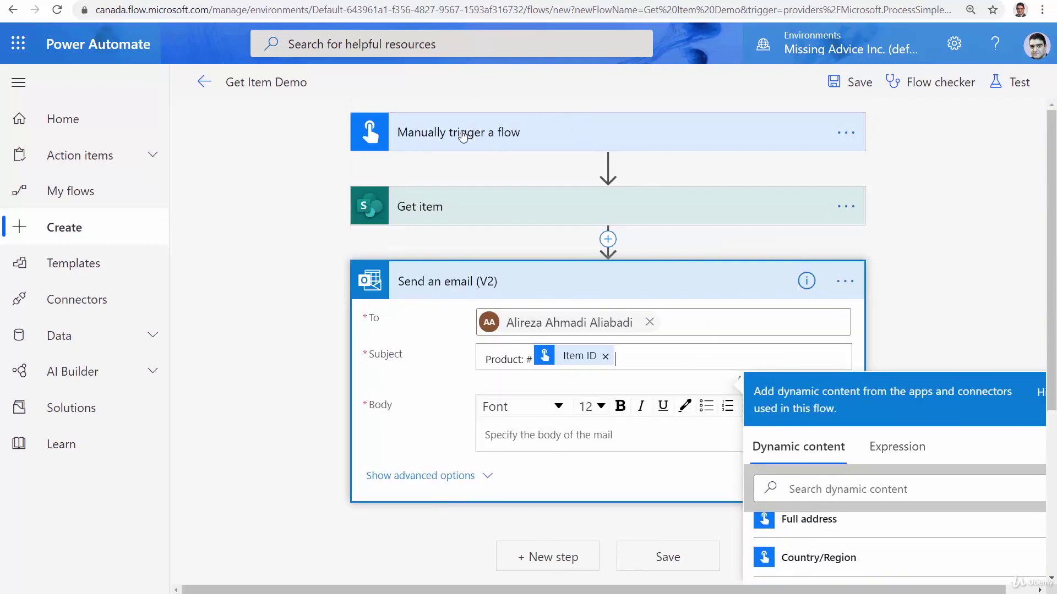
Write the body line 'Product name:' with the Title value, then start a 'Unit' line
click(528, 440)
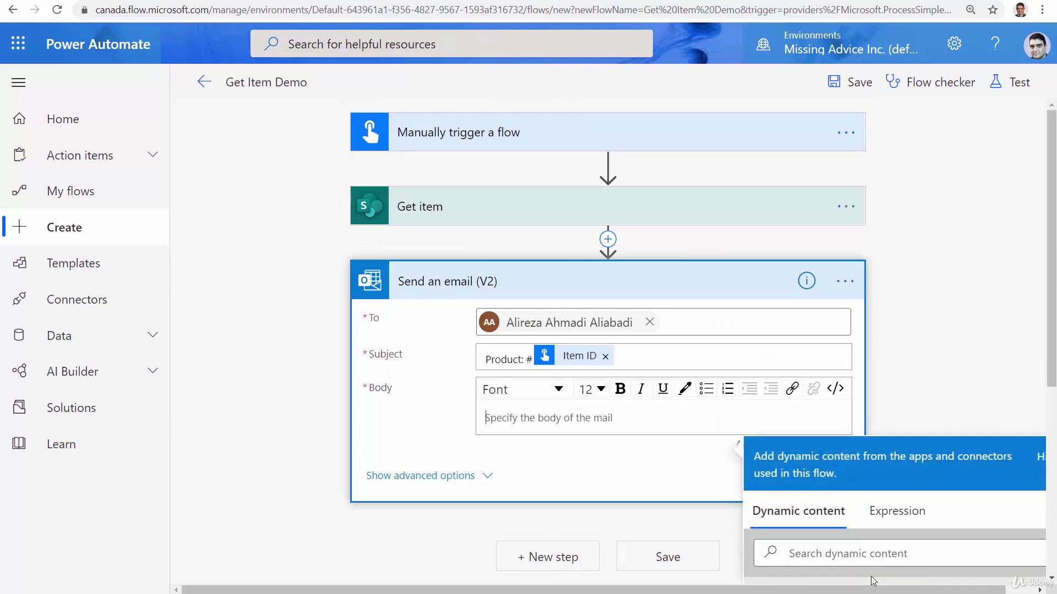
text(P)
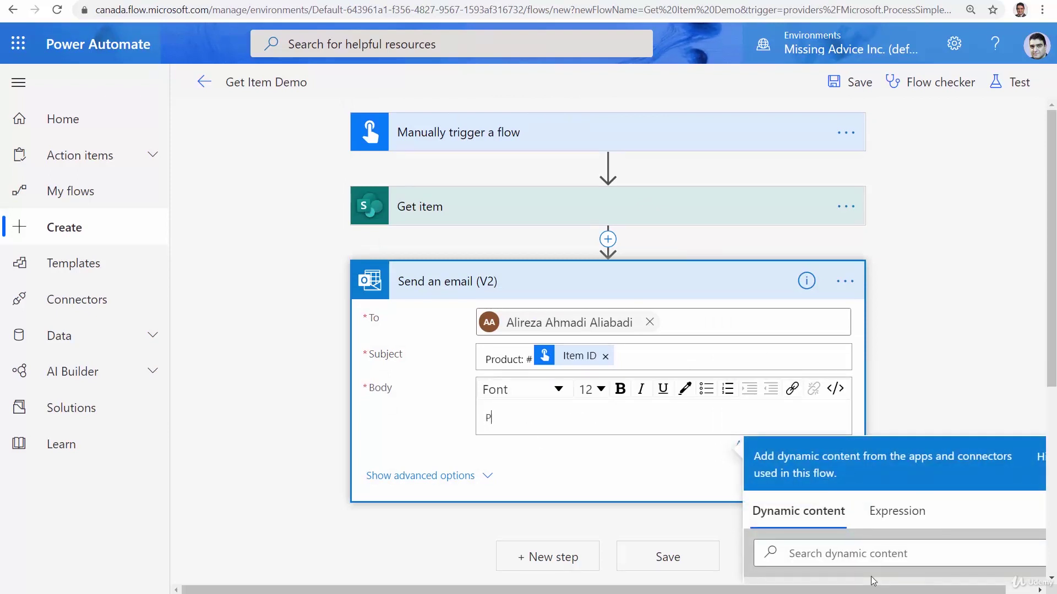
text(roduct name:)
scroll(962, 571, down, 4)
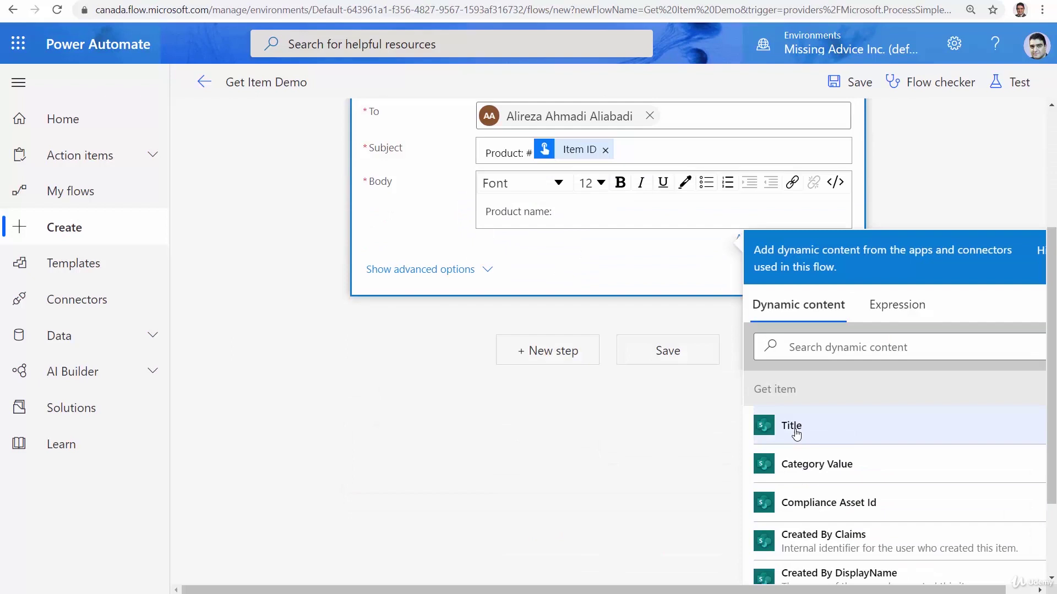
click(791, 425)
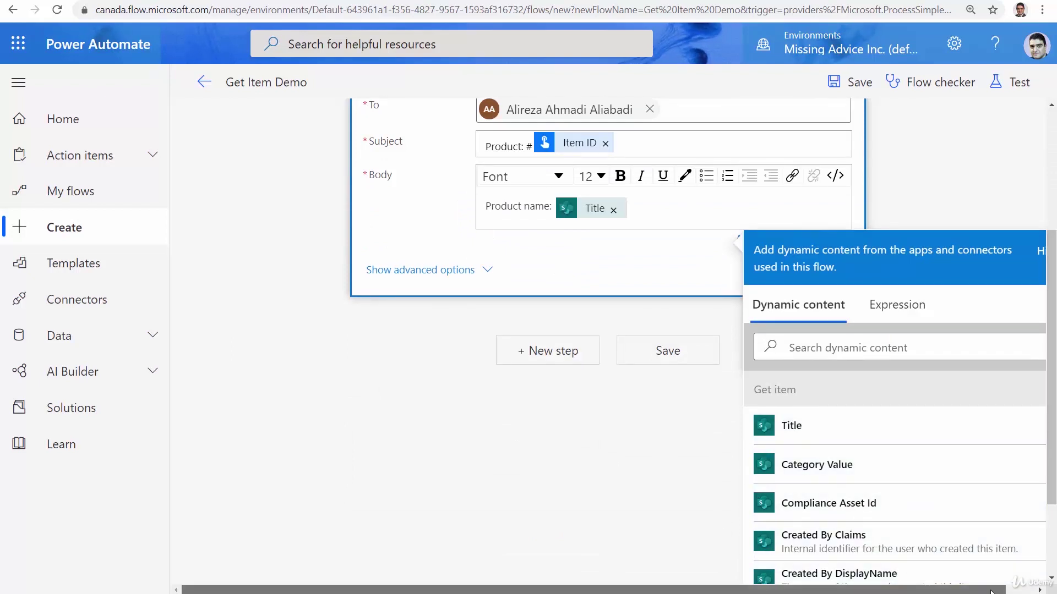
drag(979, 589, 1008, 590)
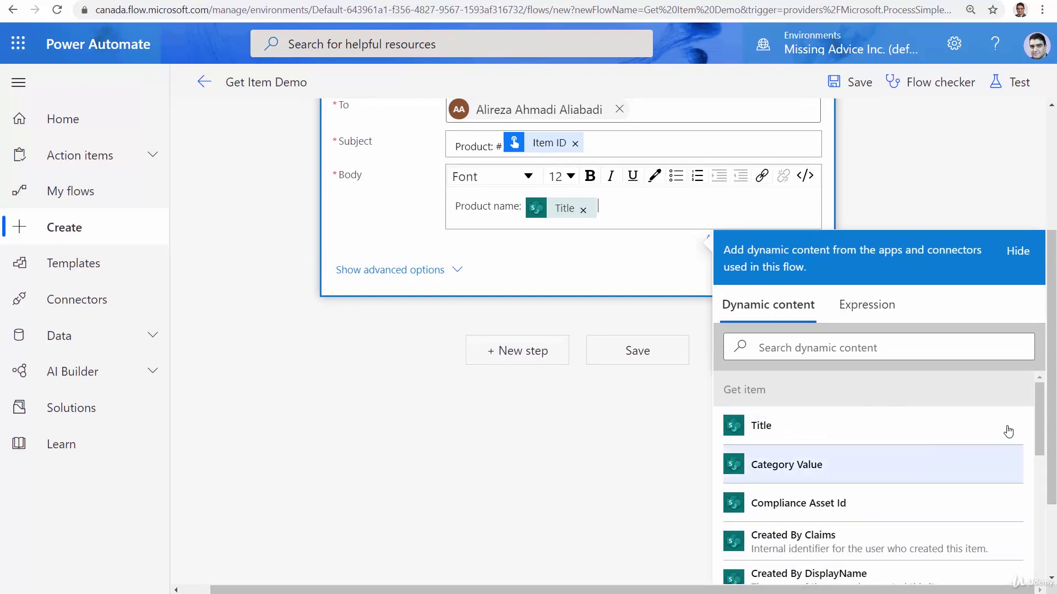
drag(1052, 459, 1053, 522)
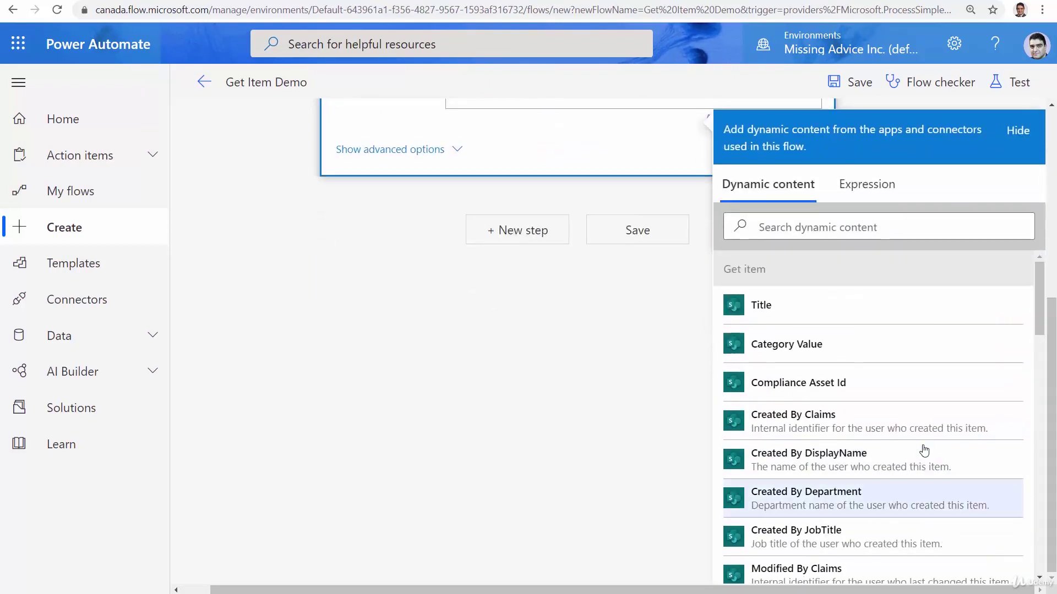
scroll(922, 451, down, 5)
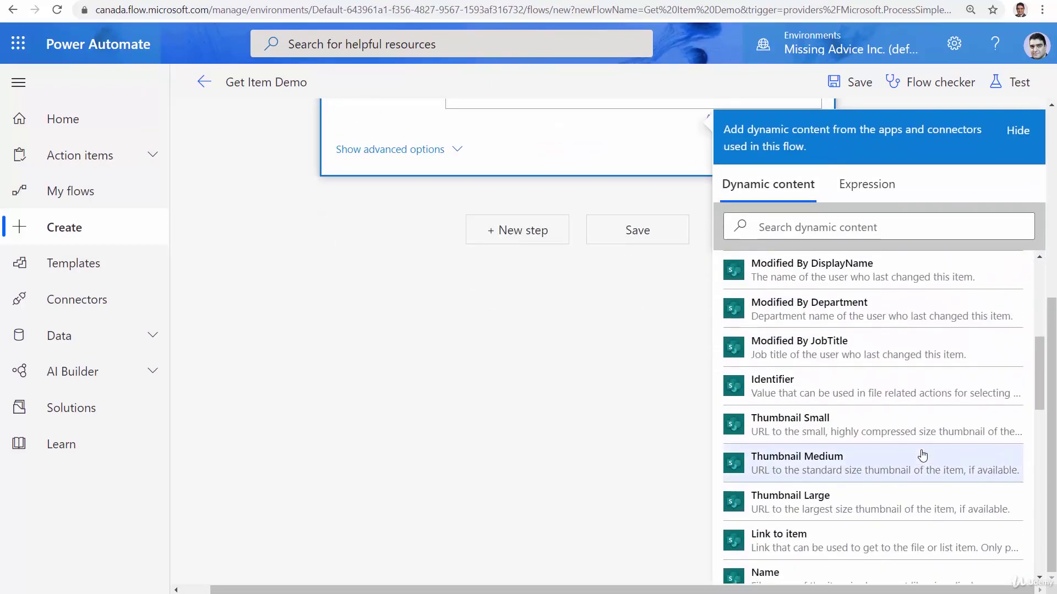
scroll(922, 456, down, 5)
scroll(911, 439, down, 5)
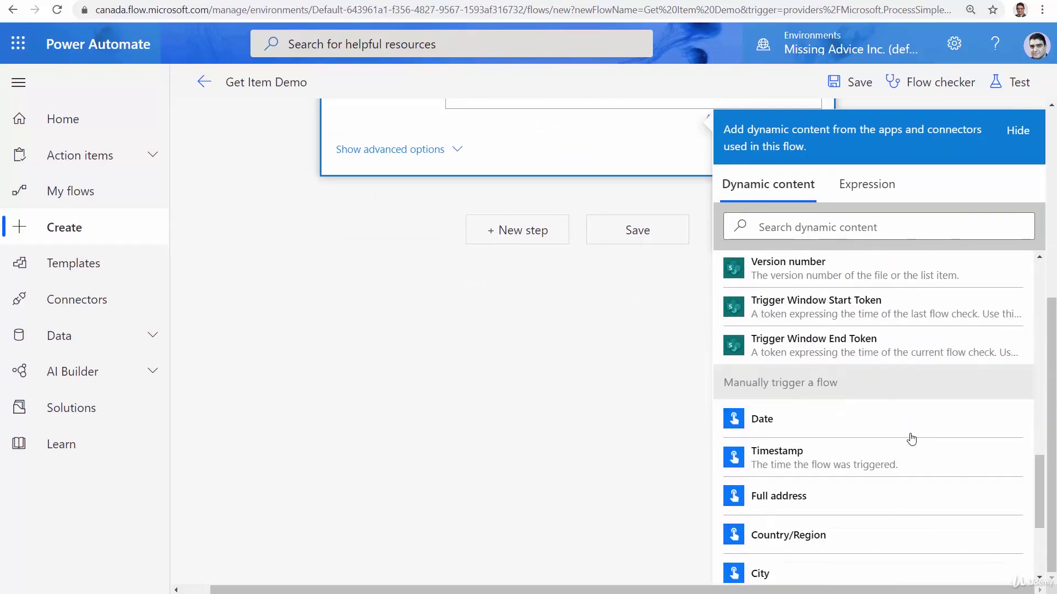
scroll(910, 438, up, 3)
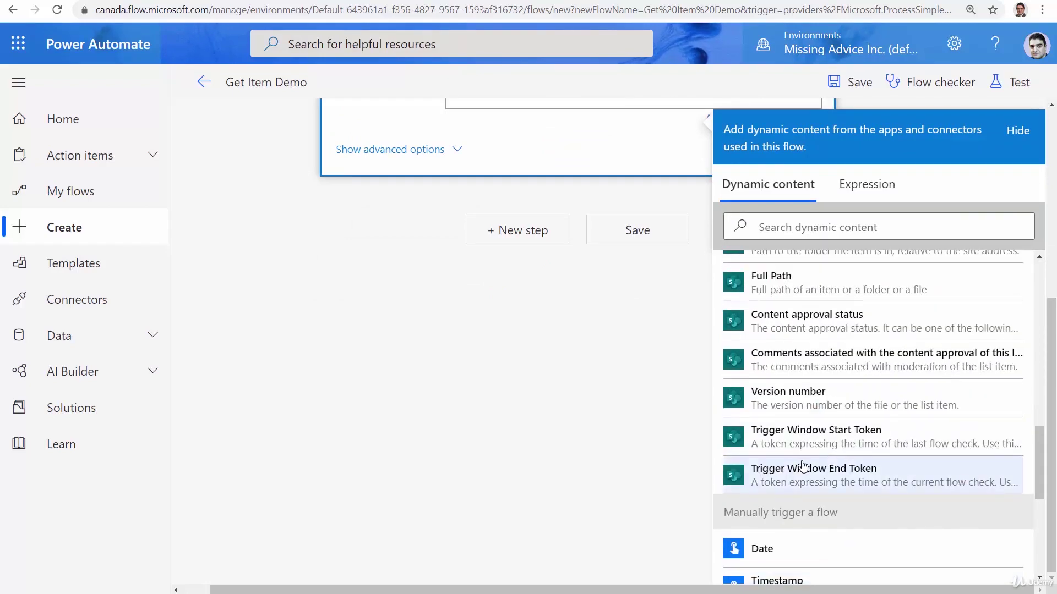
scroll(799, 467, up, 3)
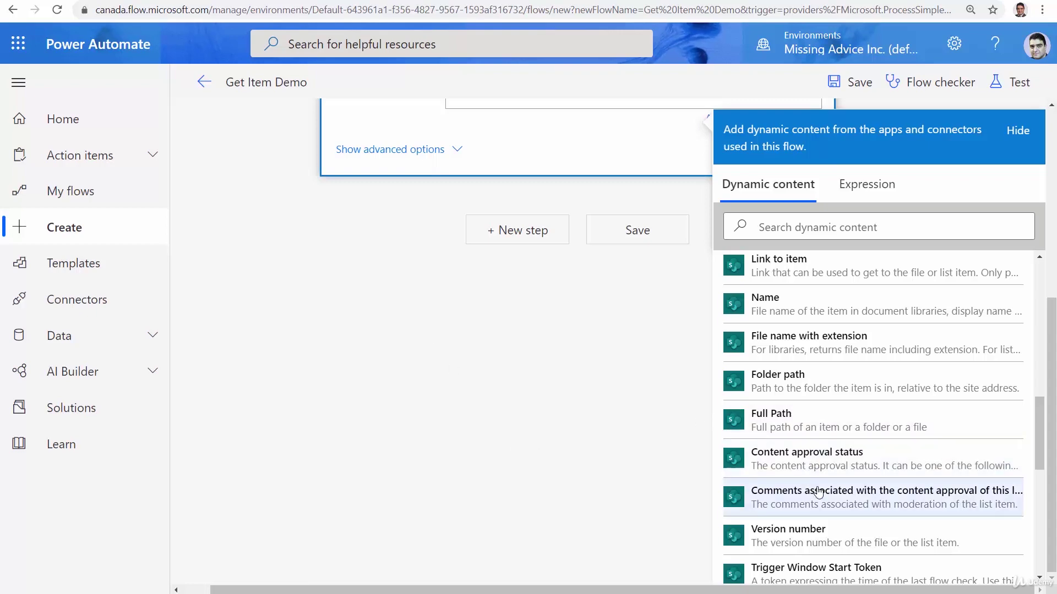
scroll(803, 493, up, 9)
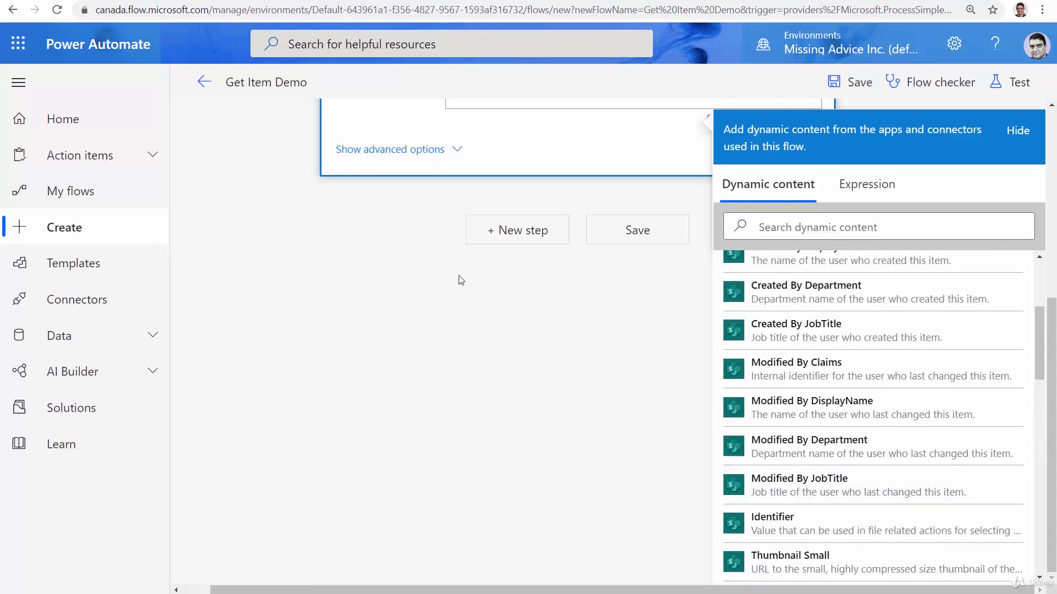
scroll(418, 363, up, 6)
key(Return)
text(Unit Price:)
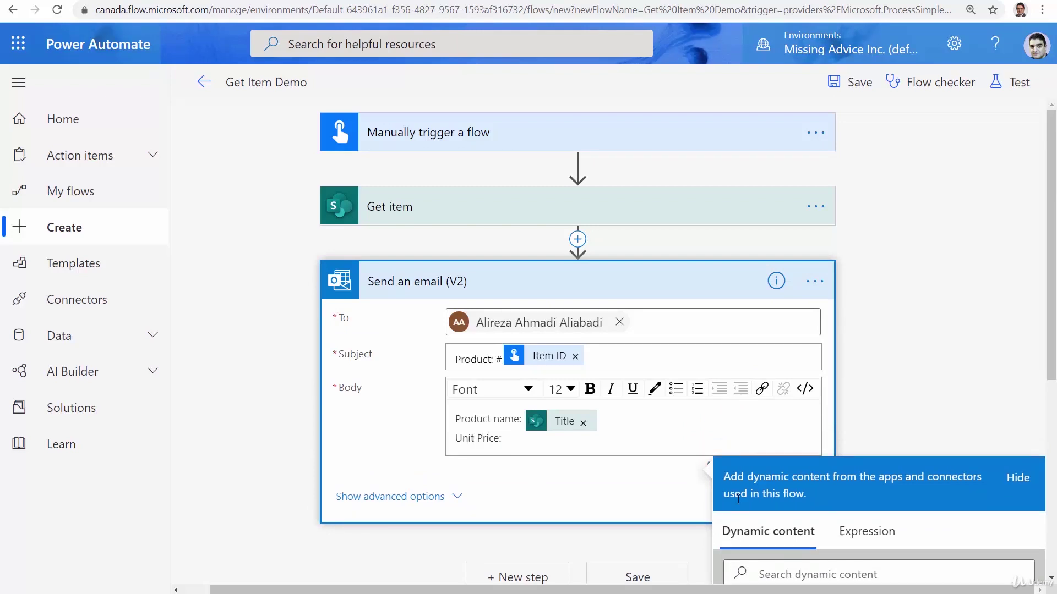
Insert the Unit Price dynamic value into the email body
scroll(908, 385, down, 3)
click(887, 428)
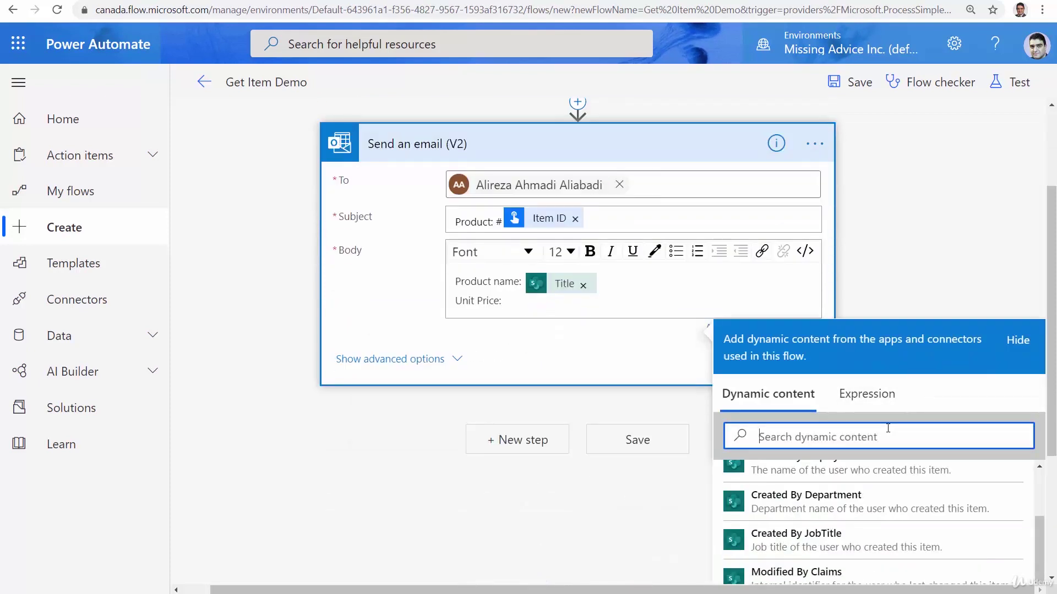
text(Unit)
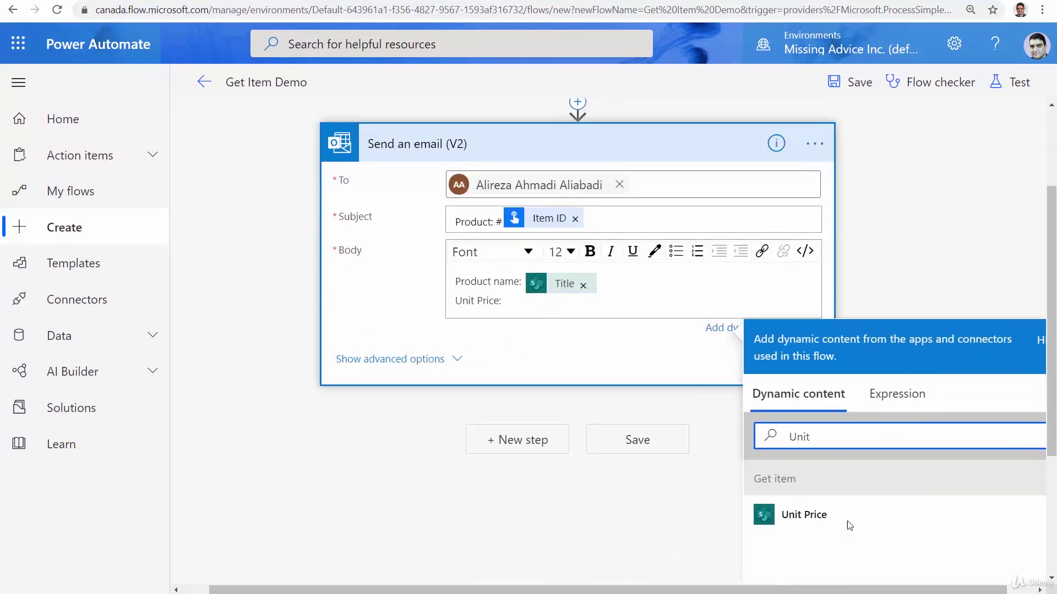
click(806, 528)
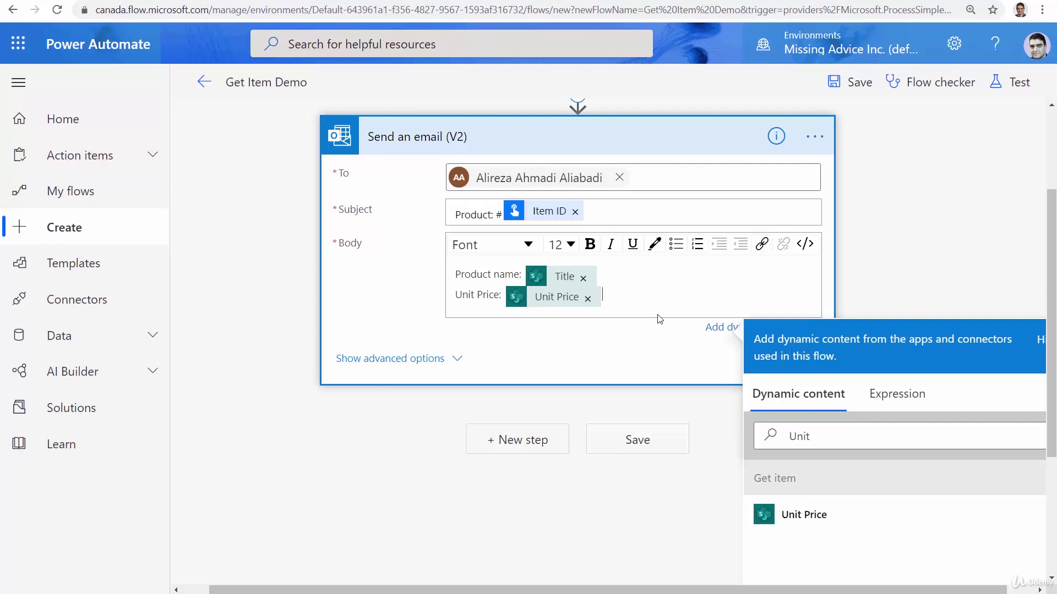
Add a 'Category:' line to the body with the Category Value field
key(Return)
text(Categ)
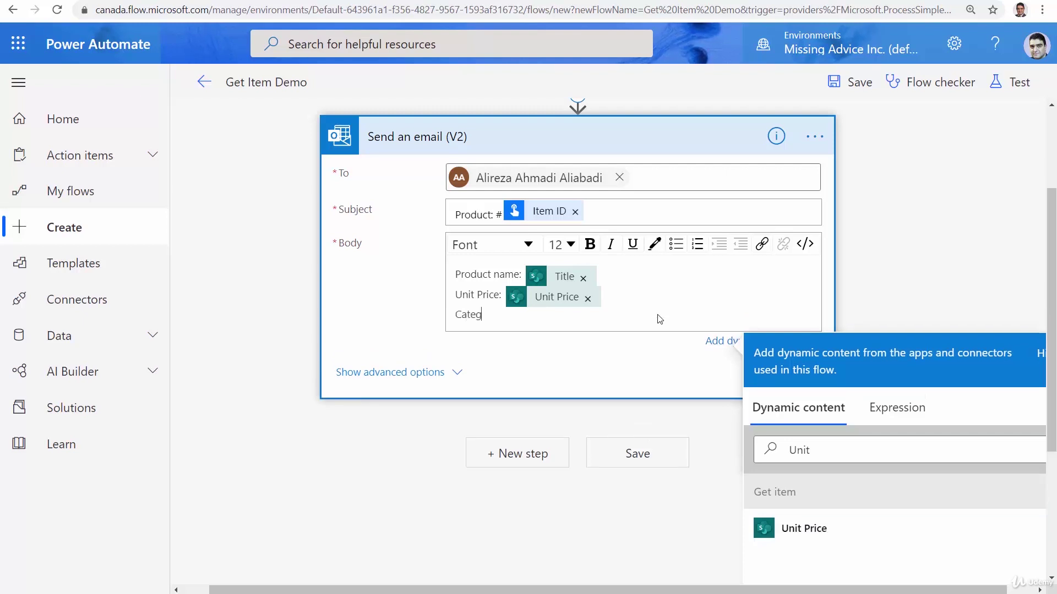
text(ory:)
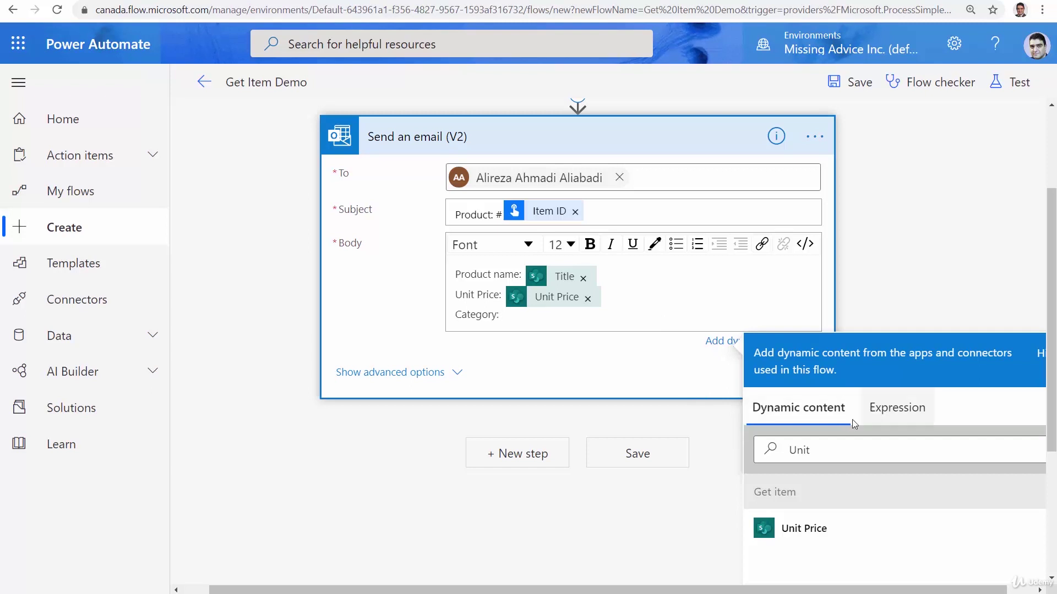
click(836, 451)
key(ctrl+a)
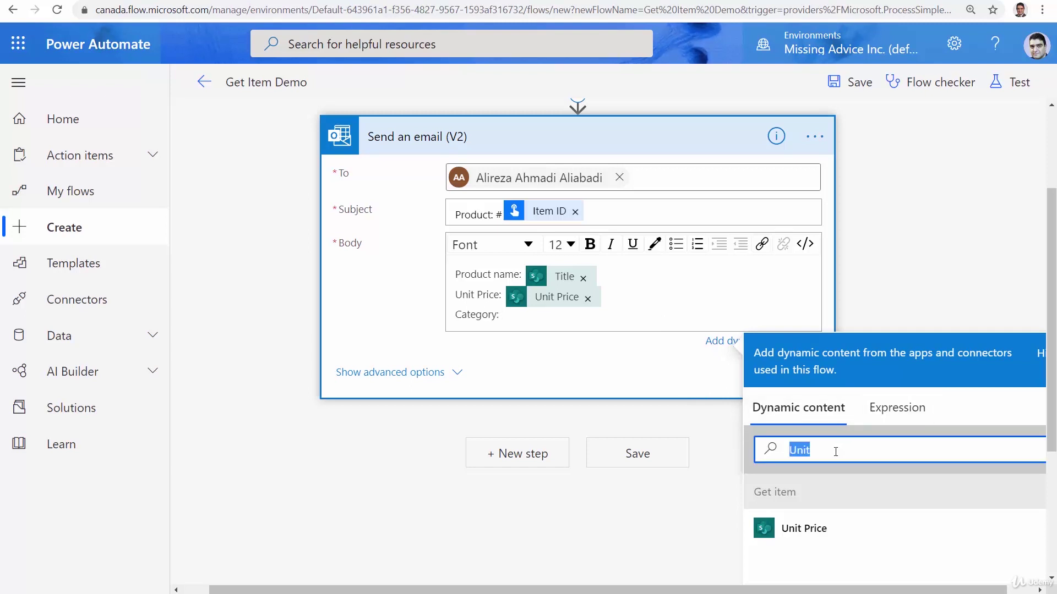
text(Cate)
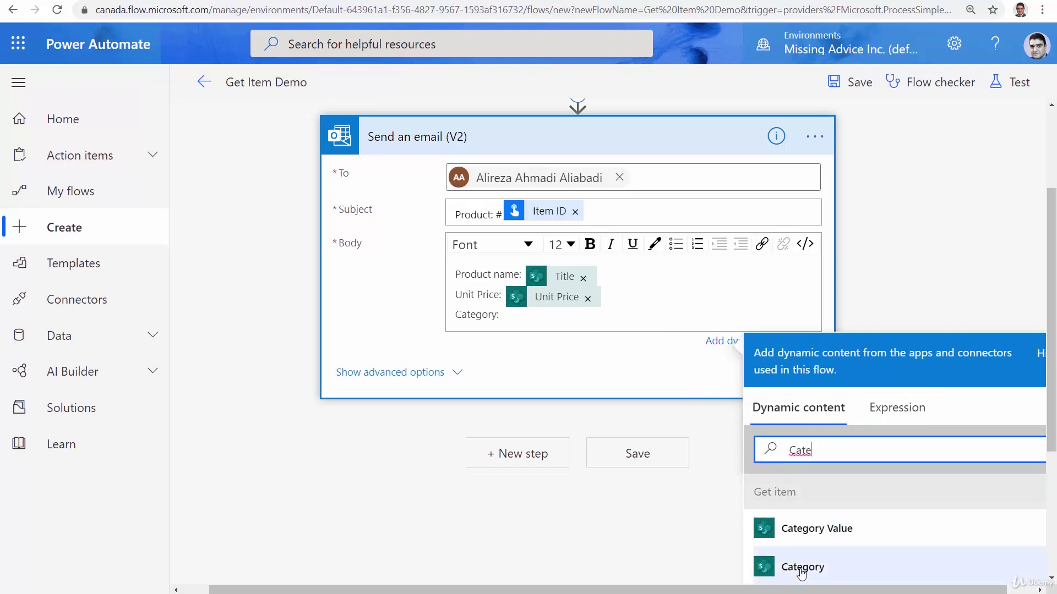
click(809, 529)
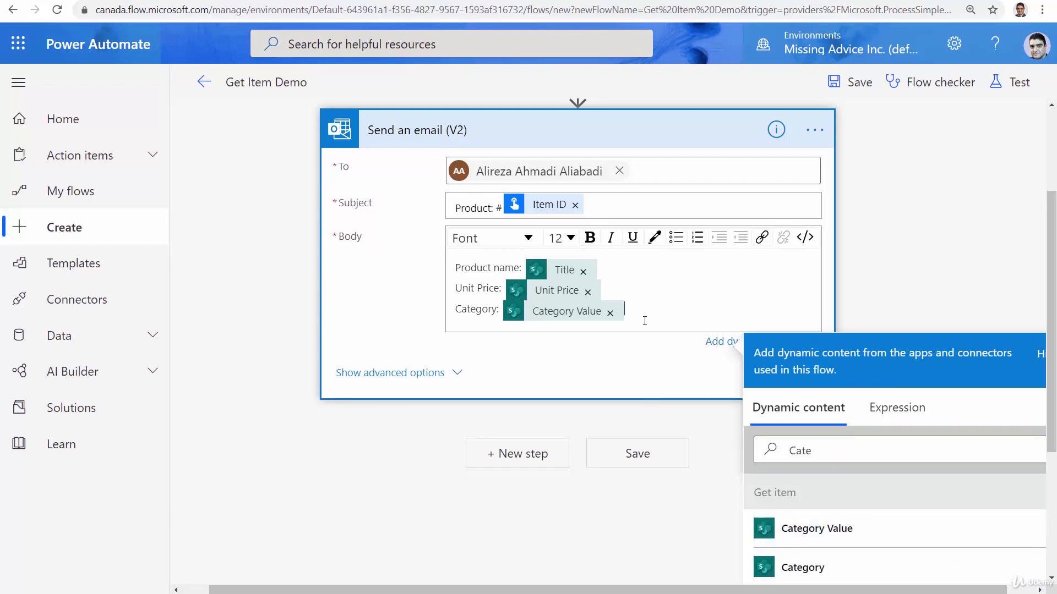
Add a 'Last updated by:' line with Modified By DisplayName and save the flow
key(Return)
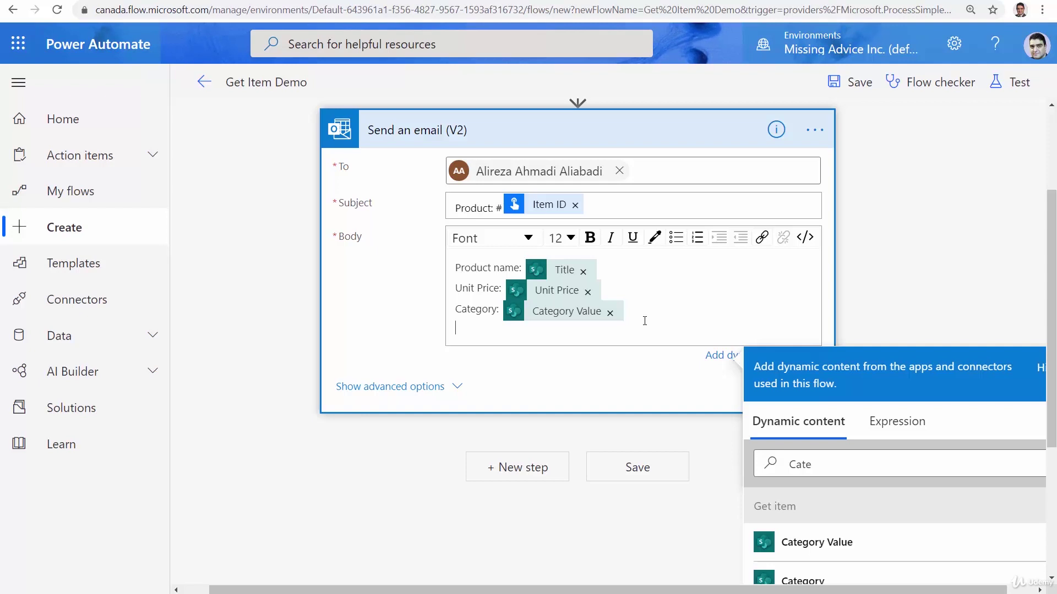
text(Last updated by:)
click(832, 464)
key(ctrl+a)
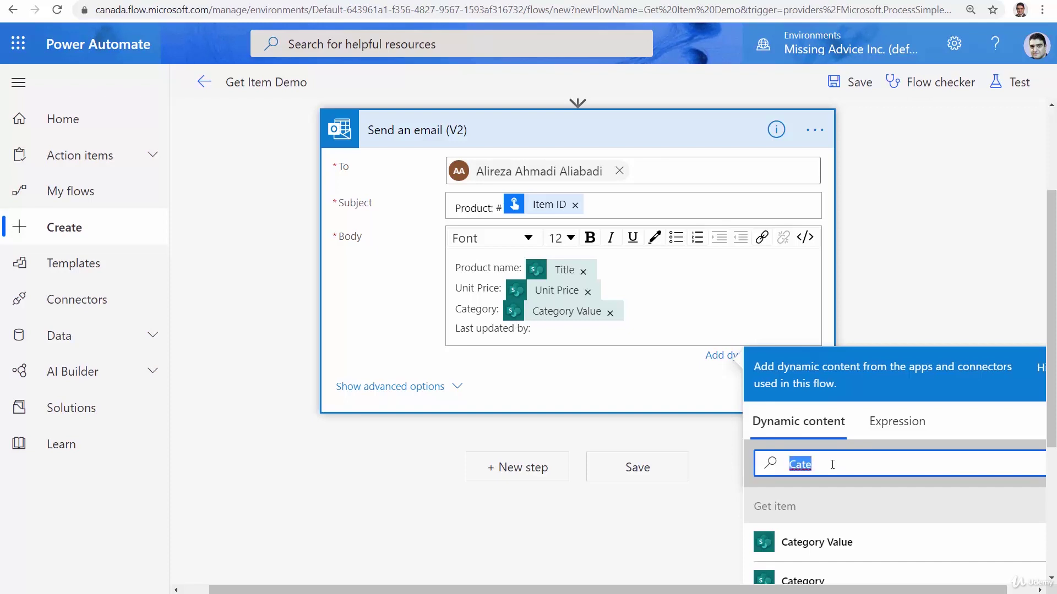
text(Modif)
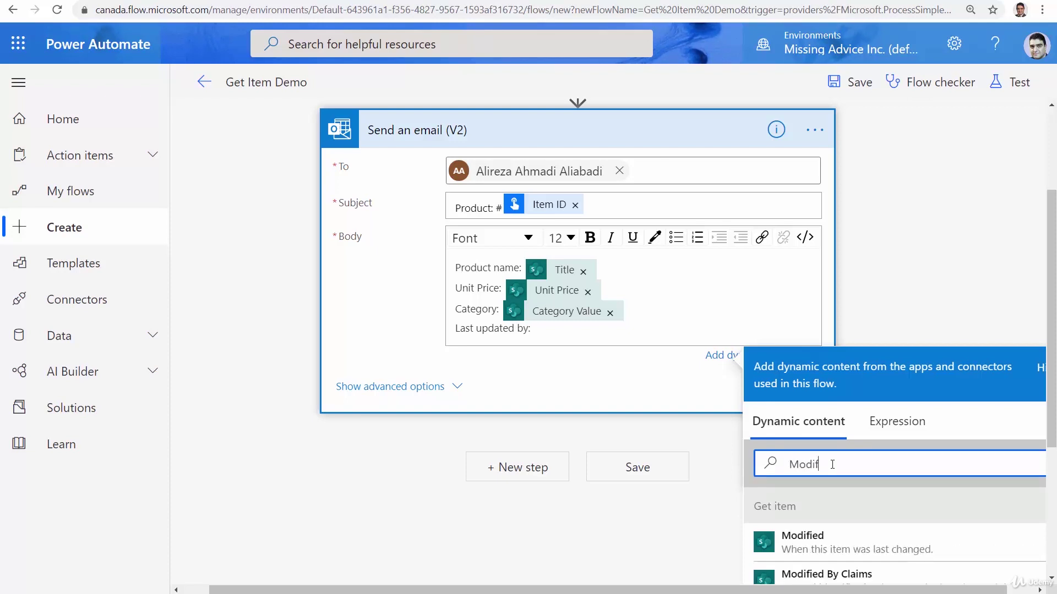
scroll(1050, 319, down, 2)
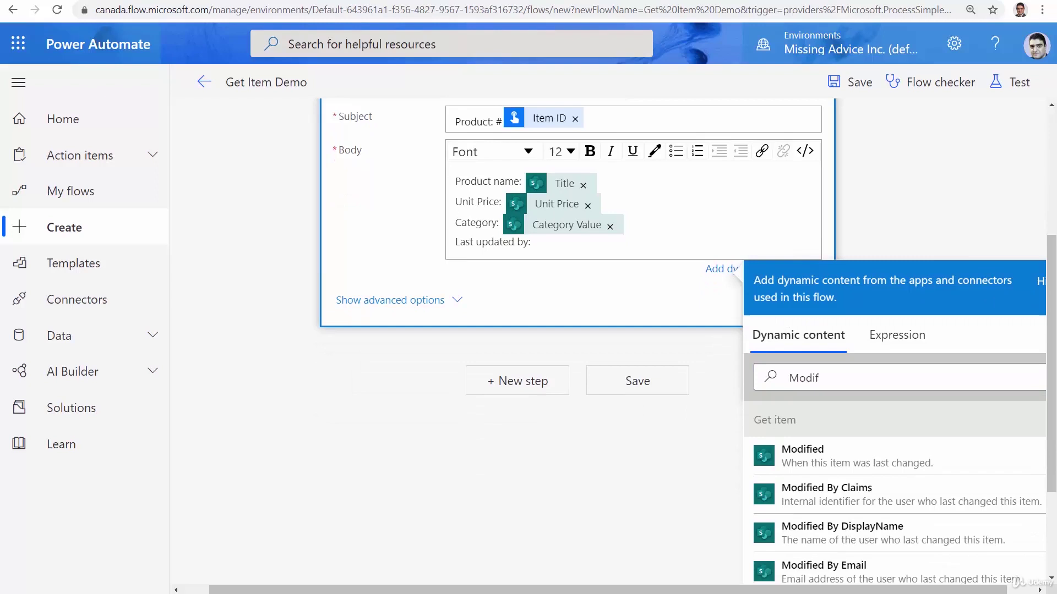
scroll(686, 341, down, 1)
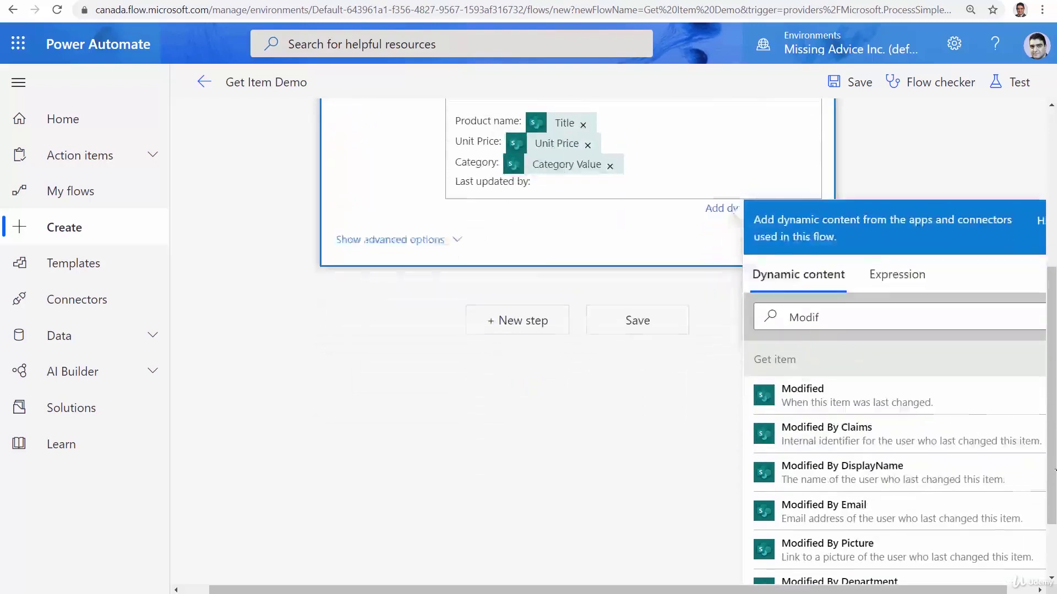
click(840, 477)
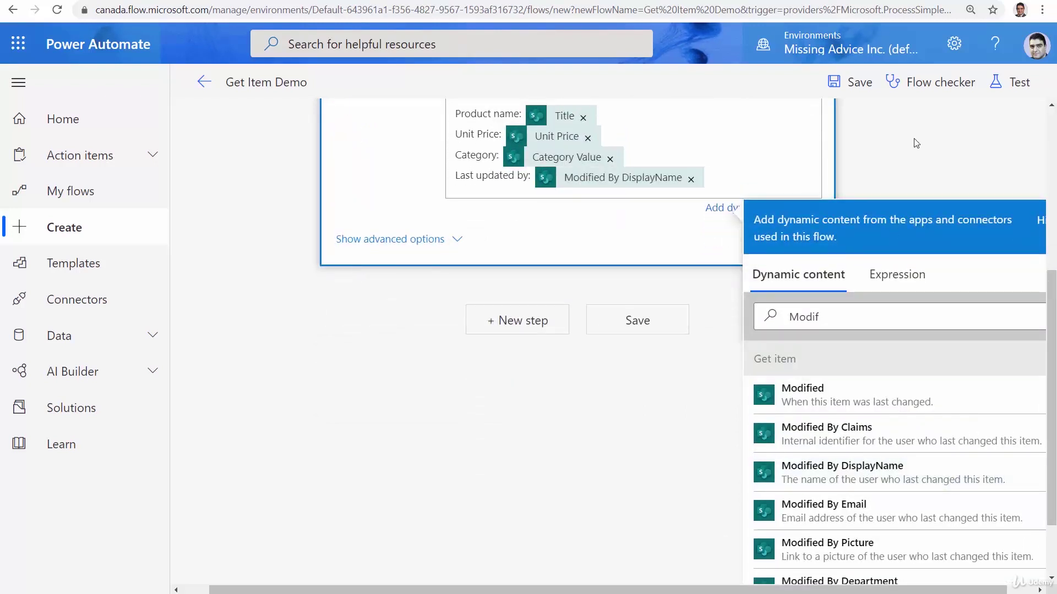
click(863, 84)
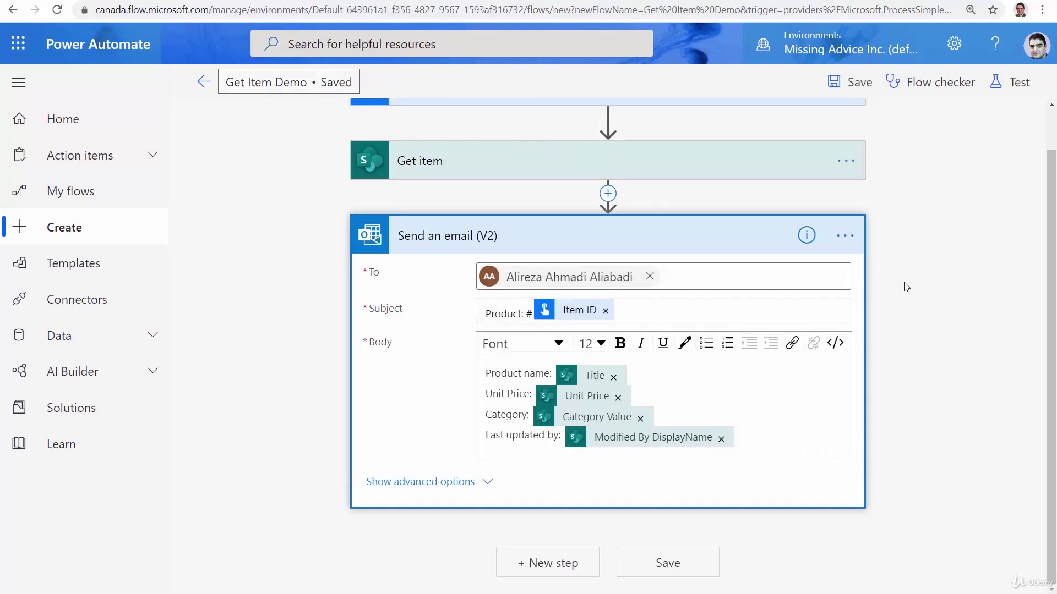
Start a manual test run of Get Item Demo, confirm connections, and switch to the SharePoint list
click(1014, 78)
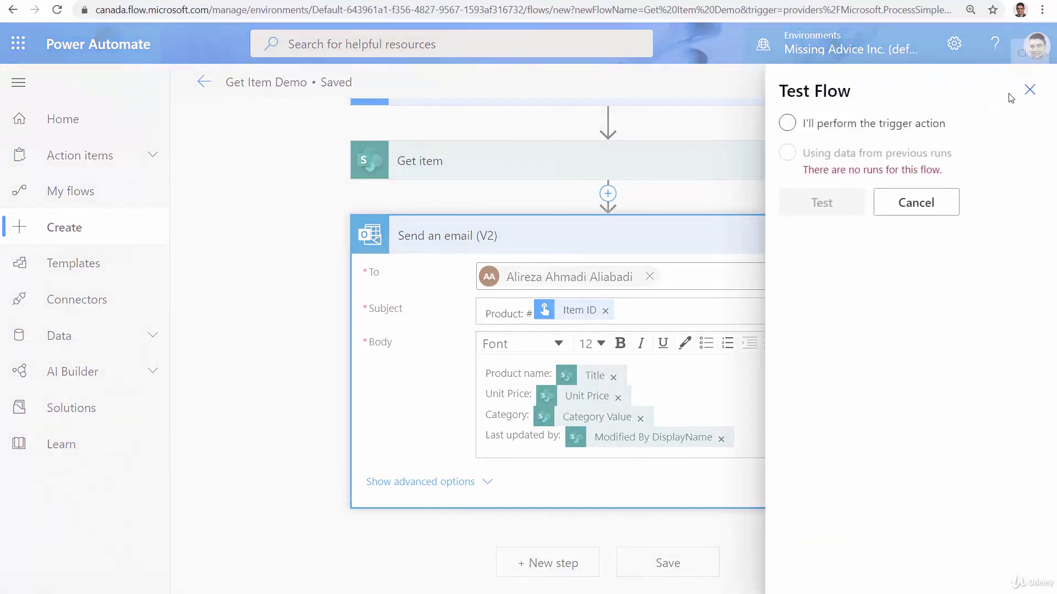
click(833, 124)
click(812, 201)
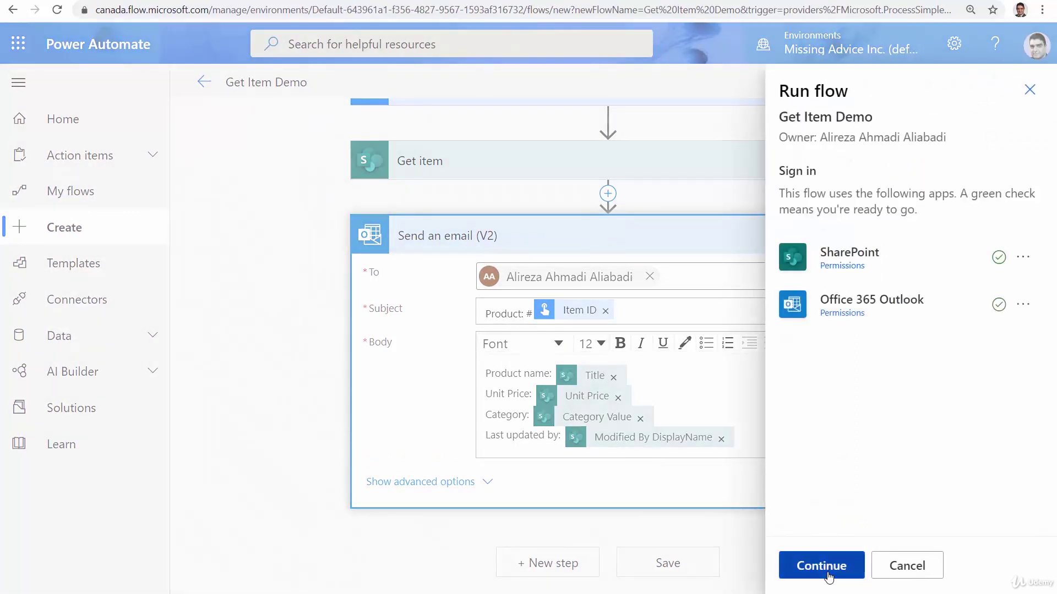
click(825, 569)
click(828, 573)
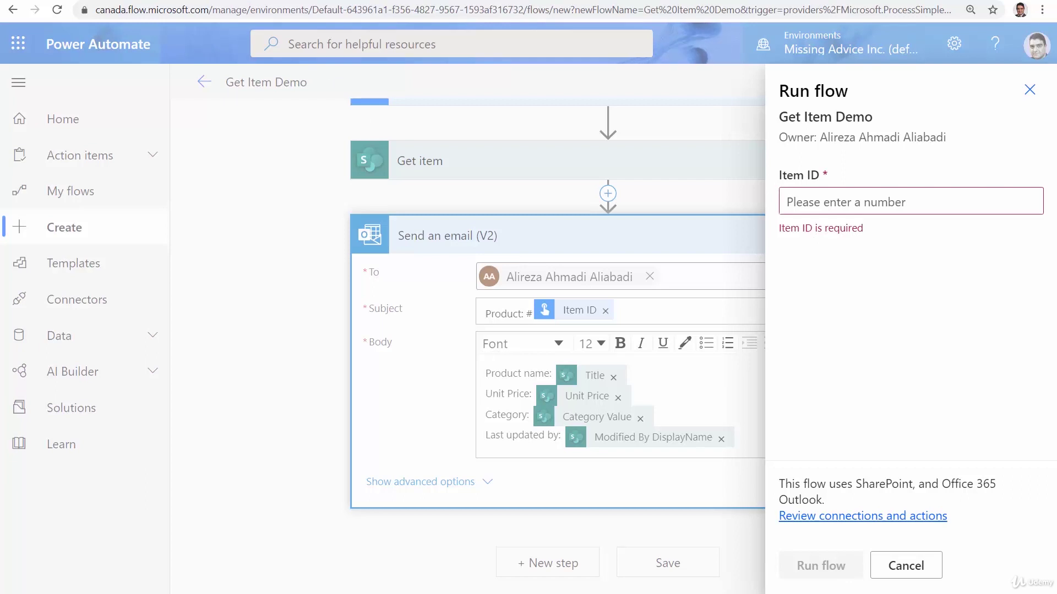
key(ctrl+Tab)
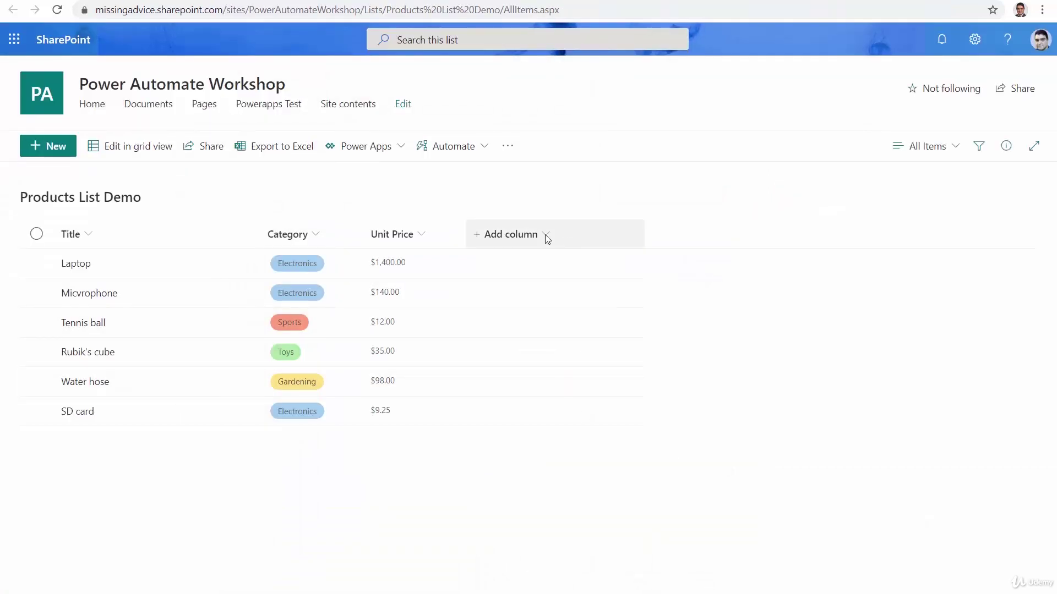
Show the ID column in Products List Demo, move it before Title, and apply
click(545, 234)
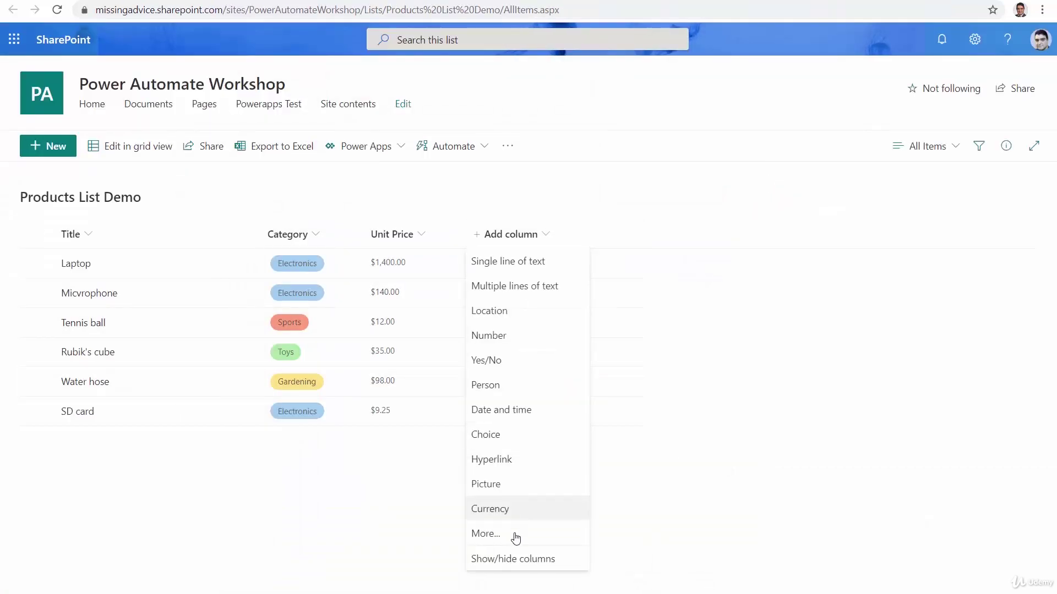
click(495, 559)
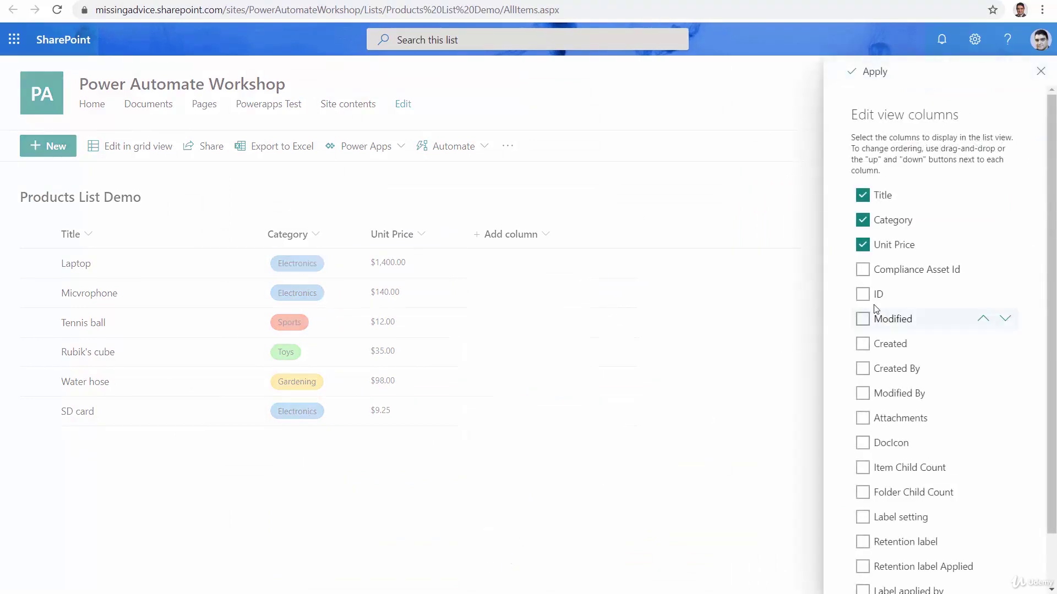
click(862, 294)
click(983, 297)
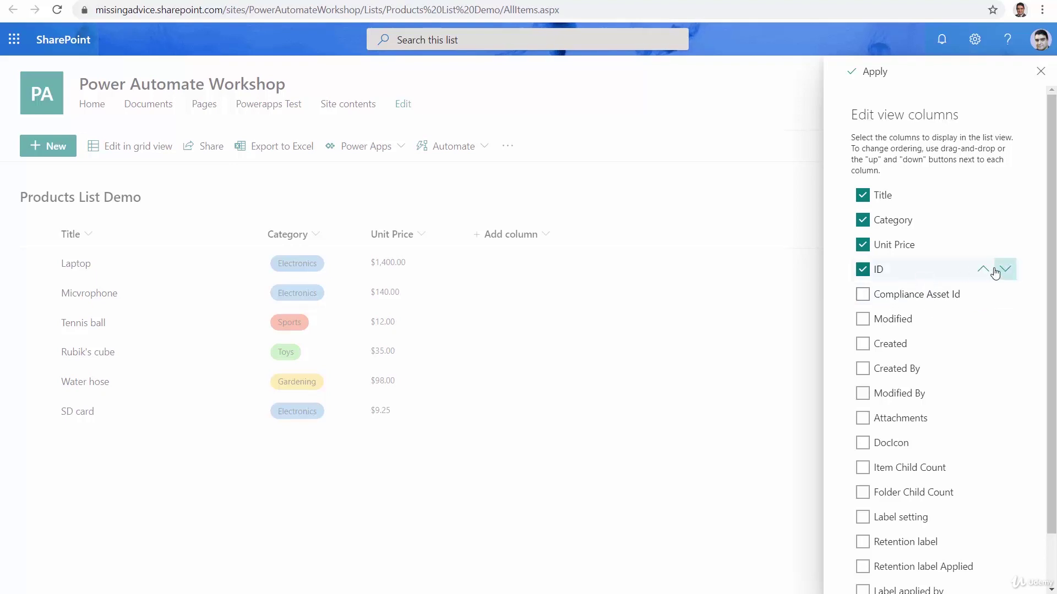
click(988, 271)
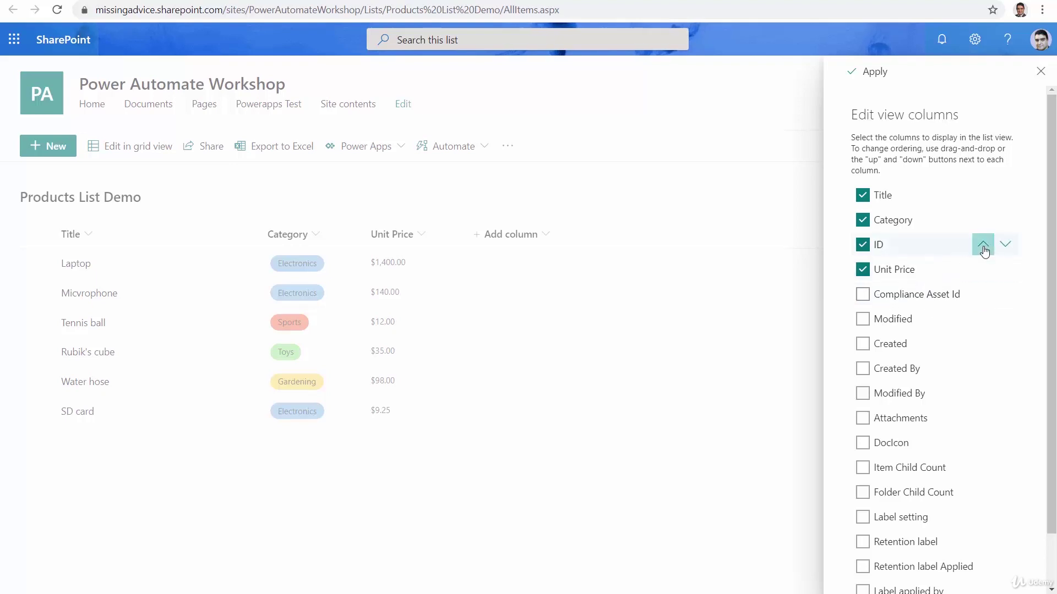
click(982, 245)
click(975, 222)
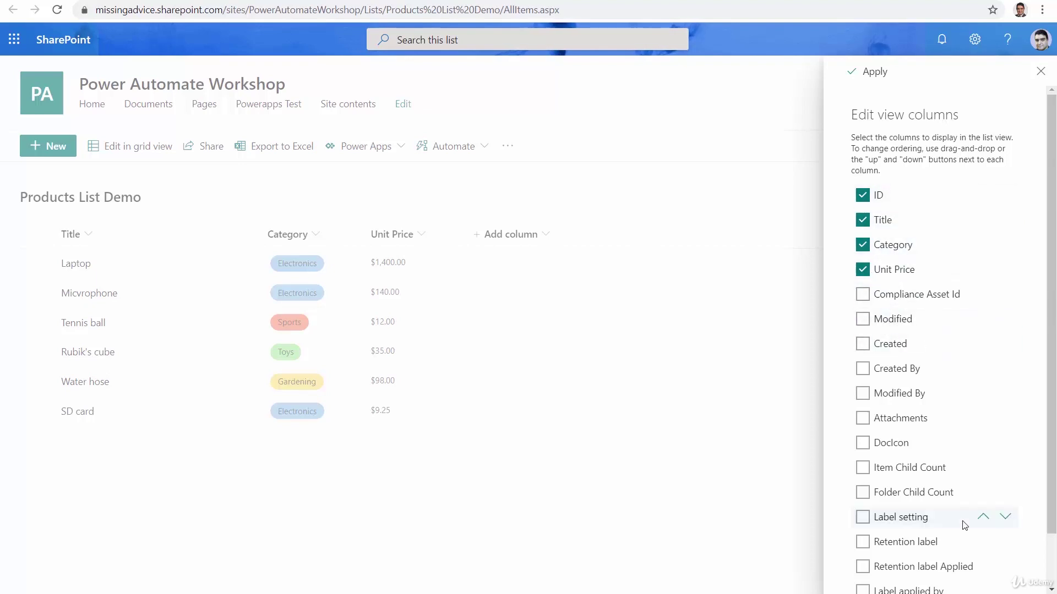
click(875, 72)
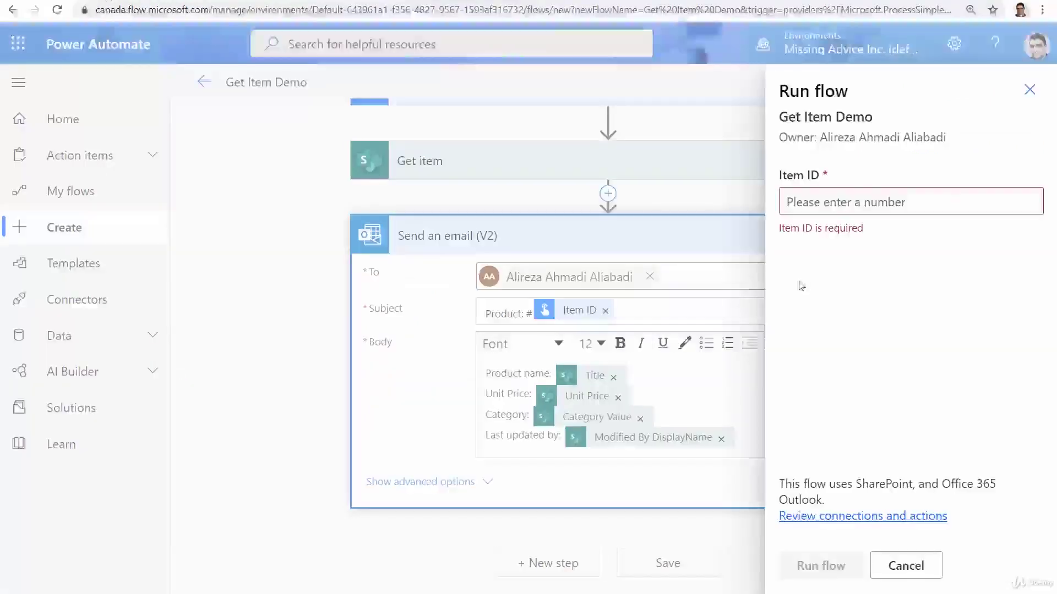
Run the flow with Item ID 4, check the email step, and open 'Product: #4' in Outlook
click(823, 204)
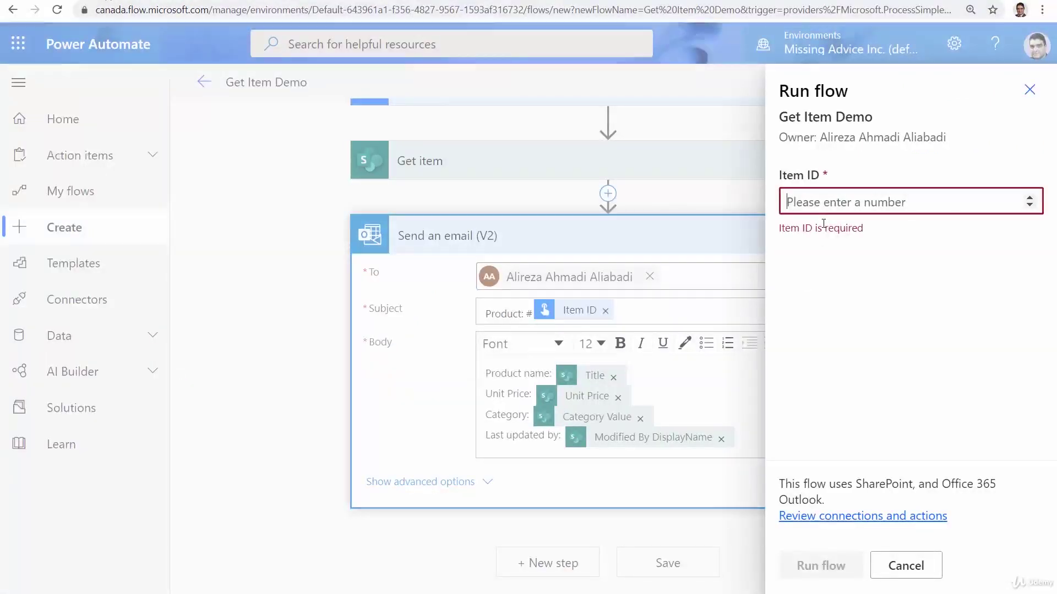
text(4)
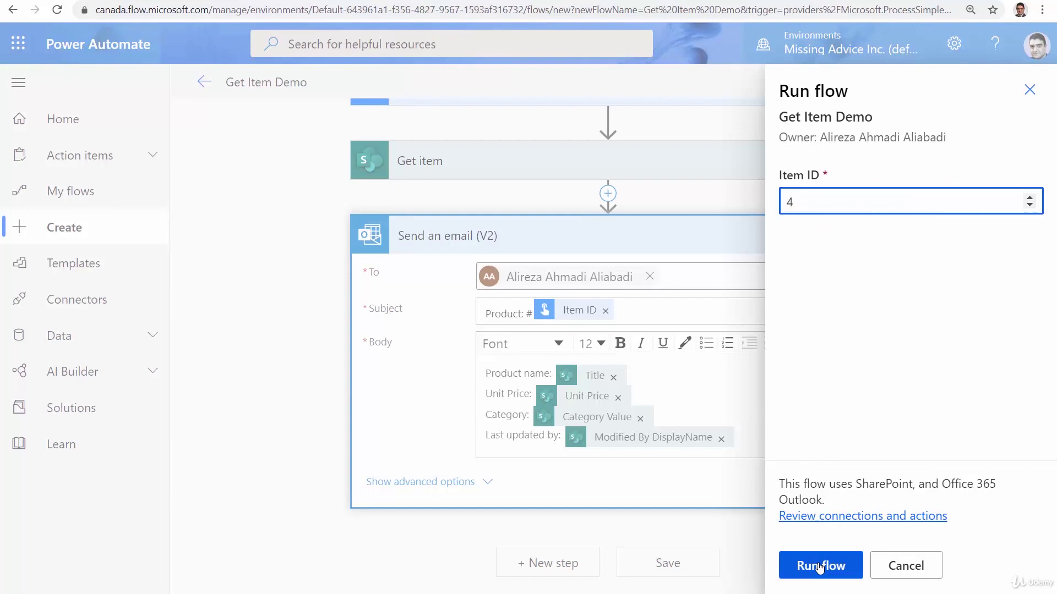
click(820, 567)
click(813, 565)
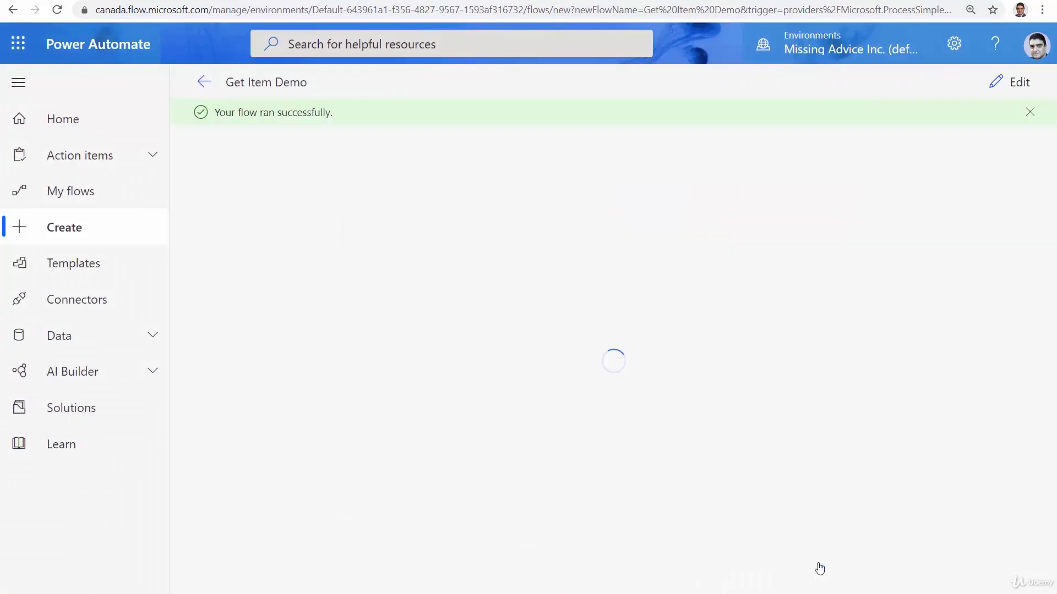
click(517, 335)
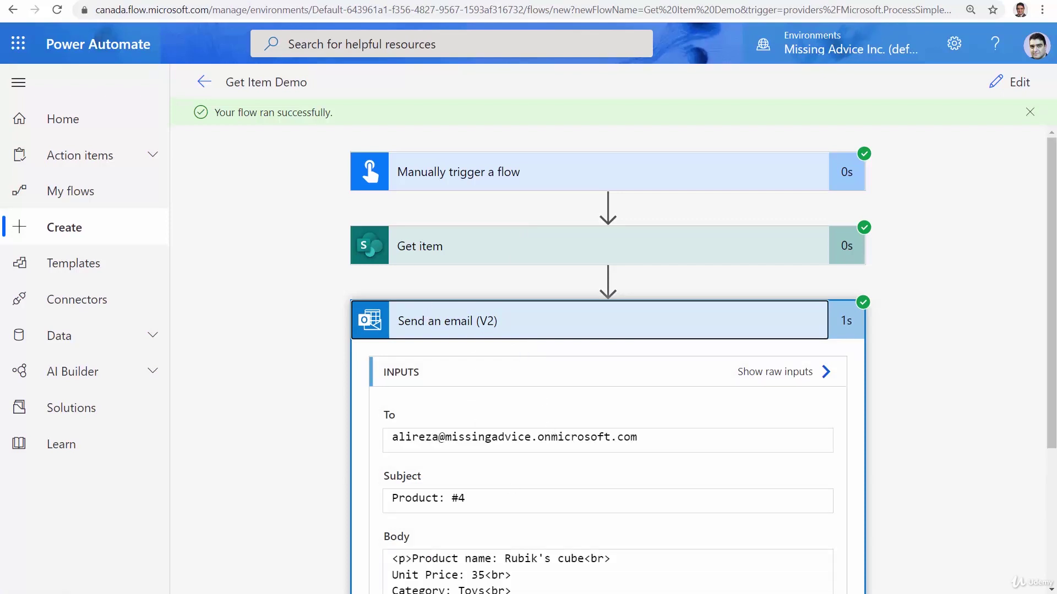
key(ctrl+Tab)
click(330, 151)
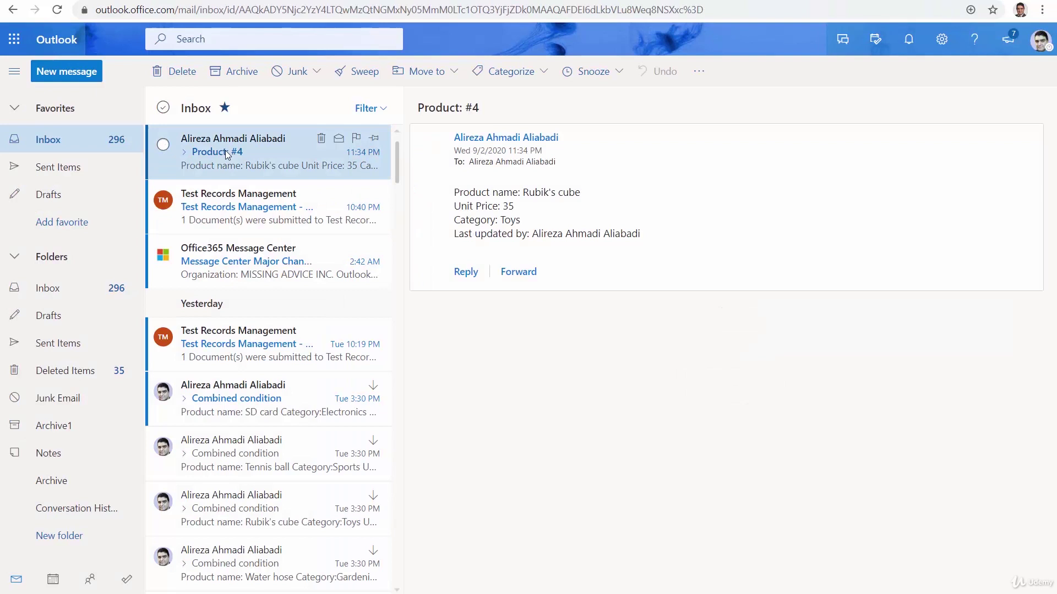